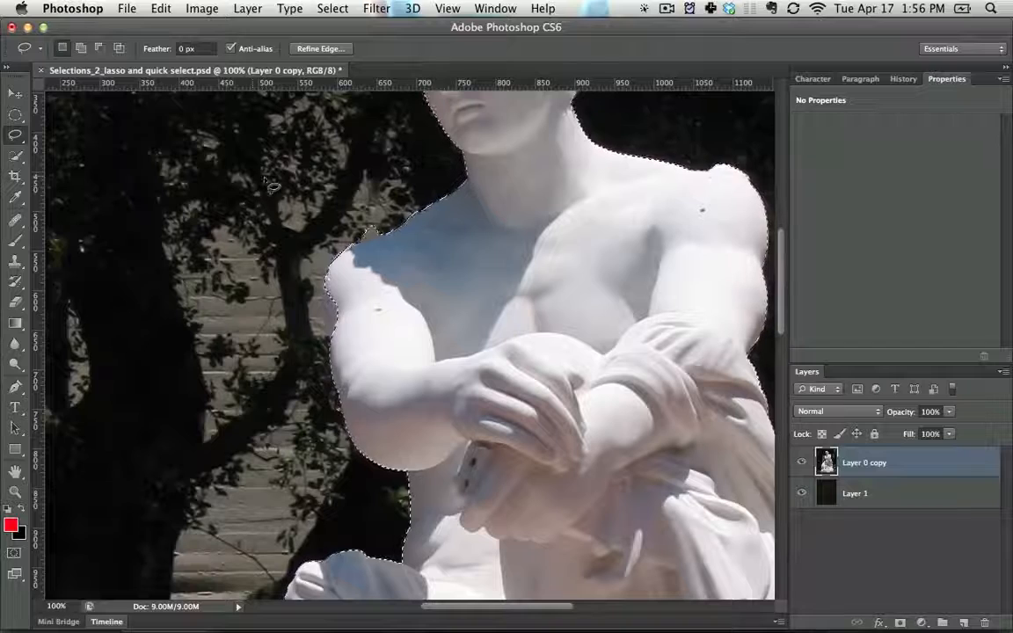
Step: Try a freehand Lasso selection around the statue's shaded shoulder and undo it
drag(218, 236, 251, 176)
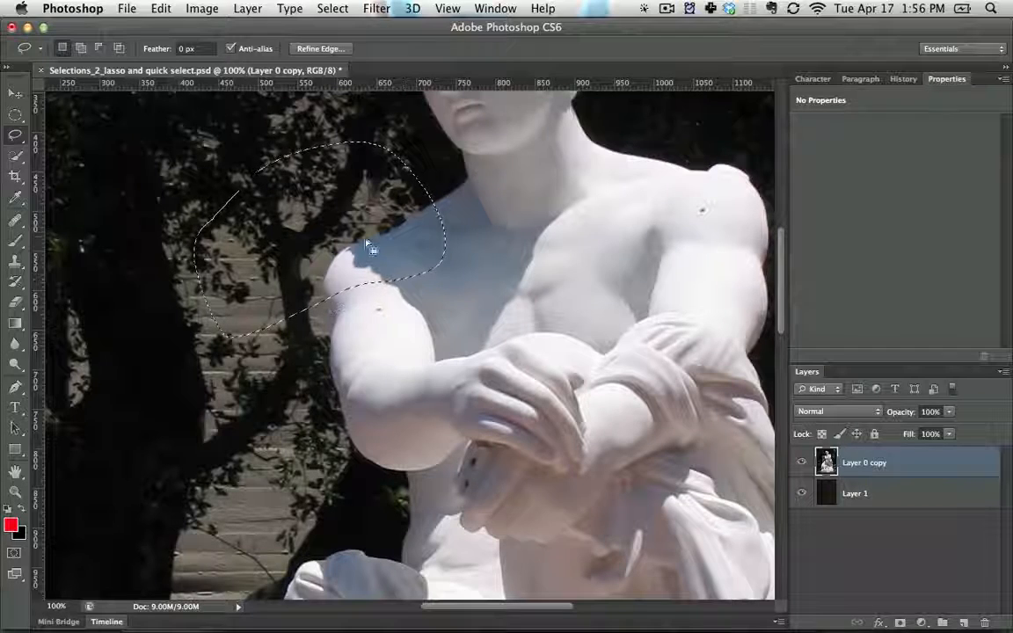
key(super+z)
Step: Select the area around the cherub's head with a freehand Lasso and copy it onto a new layer
key(space)
drag(504, 408, 492, 353)
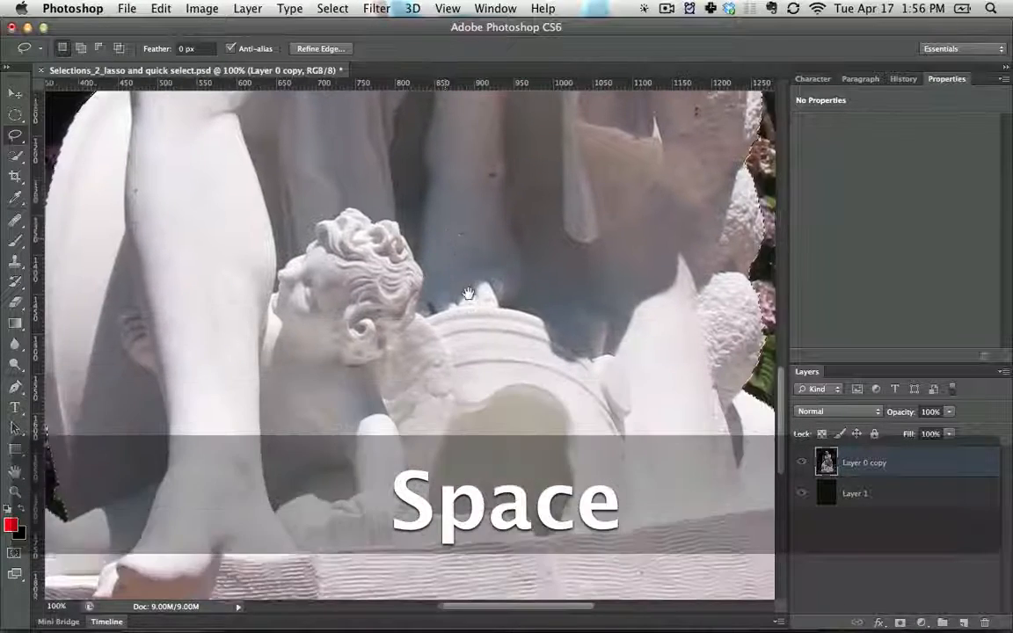
mouse_move(349, 171)
mouse_down()
mouse_move(199, 235)
mouse_move(451, 229)
mouse_move(405, 201)
mouse_up()
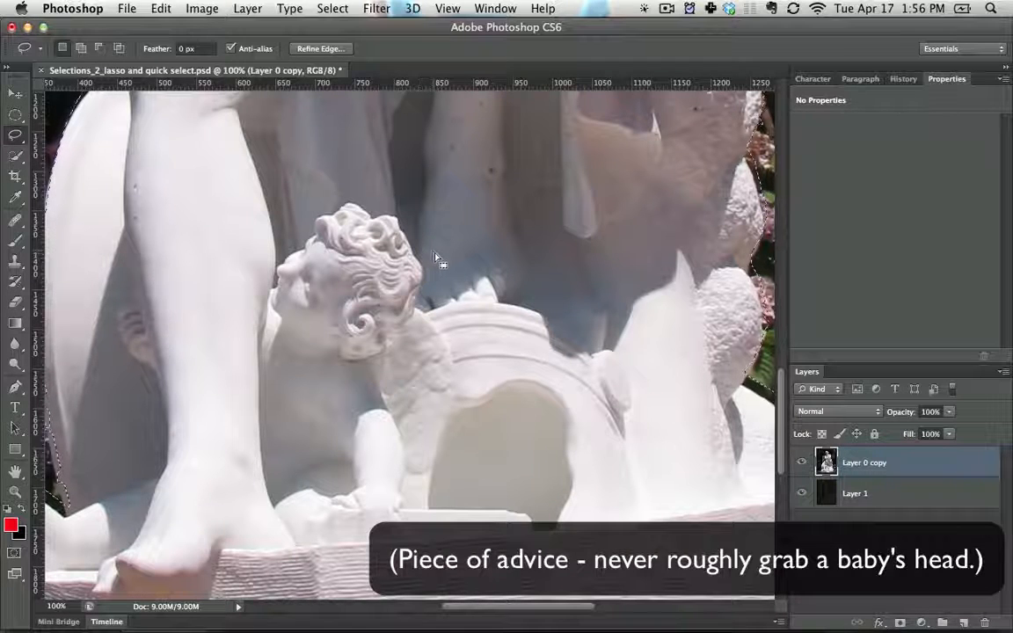
key(super+d)
mouse_move(457, 220)
mouse_down()
mouse_move(170, 227)
mouse_move(539, 306)
mouse_move(459, 199)
mouse_up()
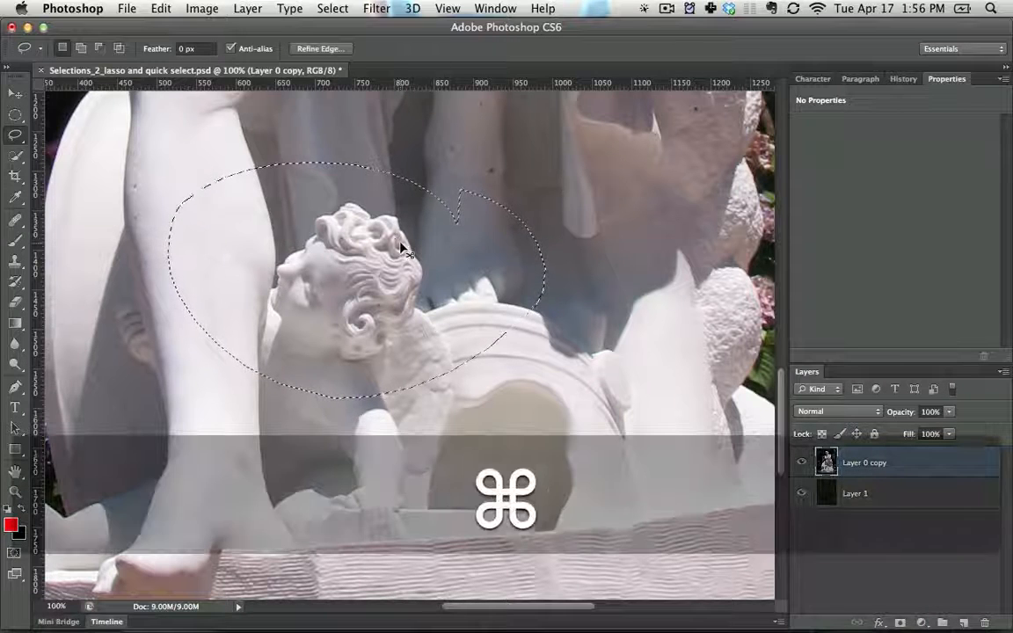
key(super+c)
key(super+v)
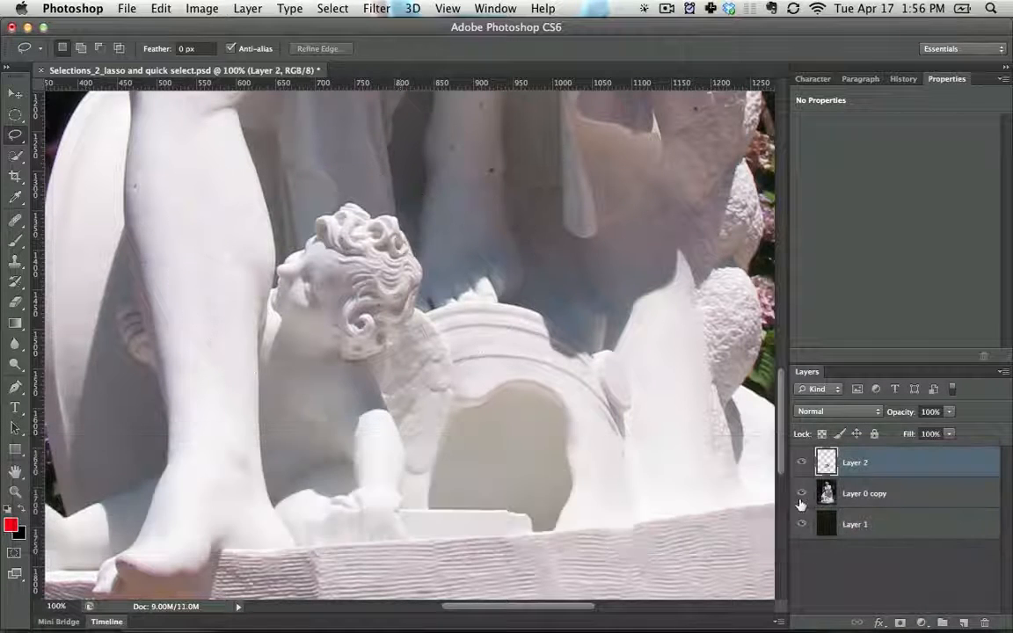
Step: Hide Layer 0 copy to isolate the pasted head, then undo the paste and head selection and show the layer again
click(800, 493)
key(alt+super+z)
key(alt+super+z)
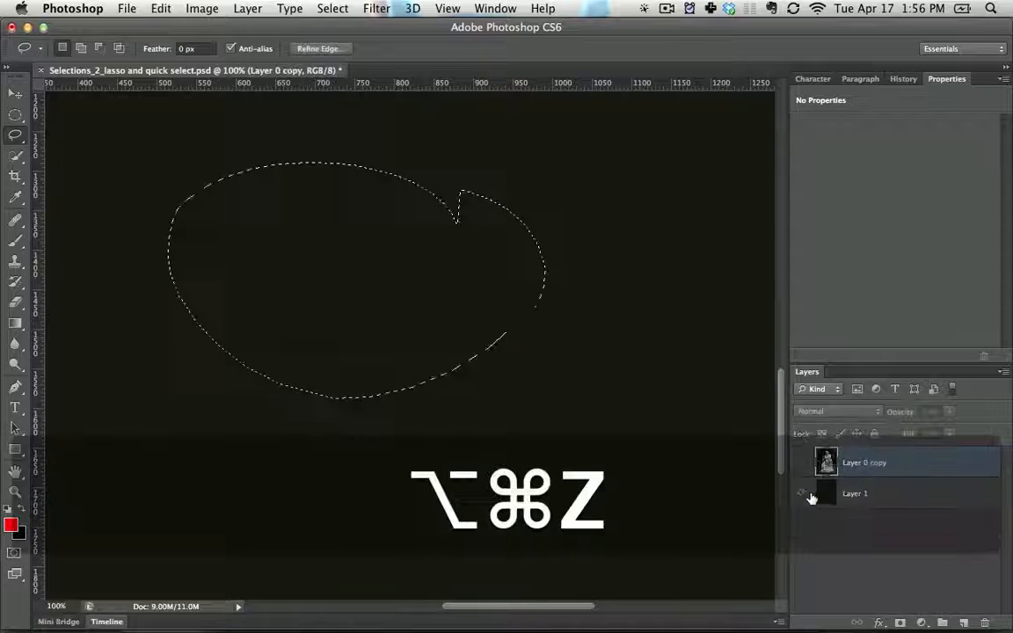
click(801, 462)
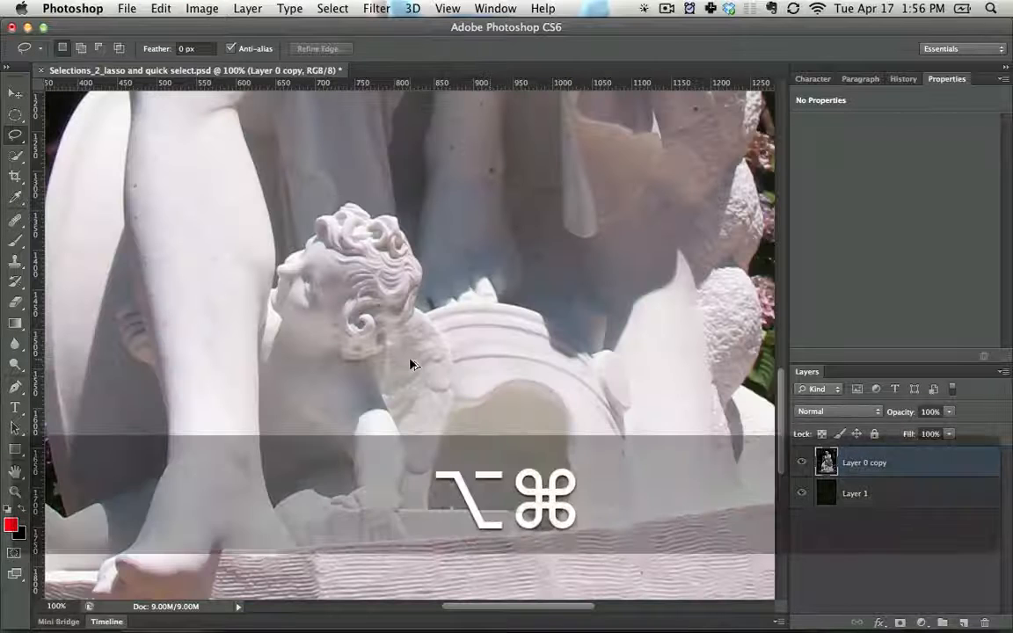
key(alt+super+z)
Step: Switch from the Lasso to the Polygonal Lasso Tool
key(space)
drag(322, 265, 480, 300)
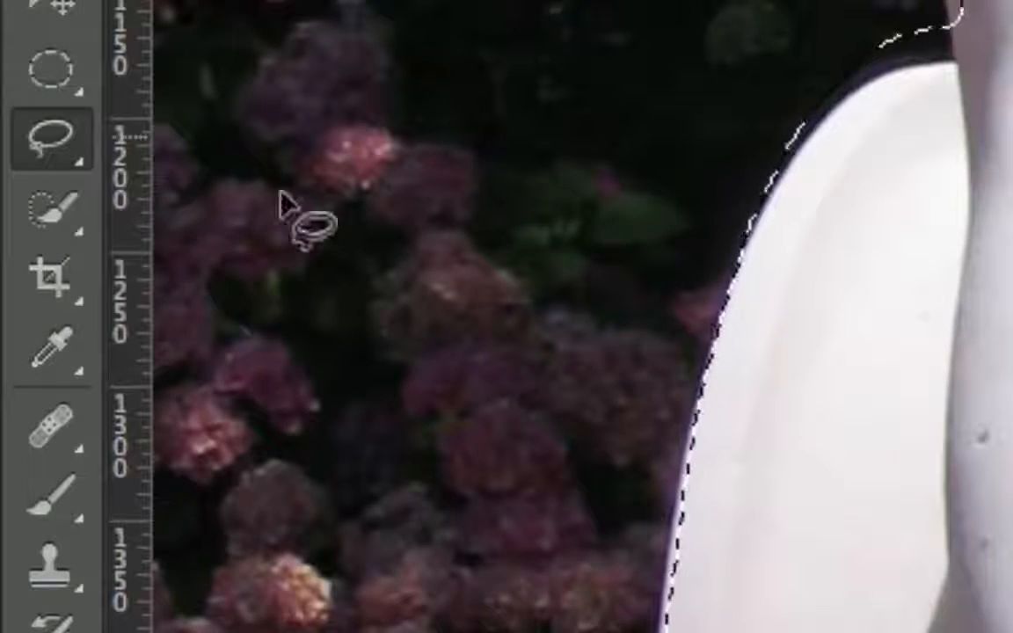
click(58, 159)
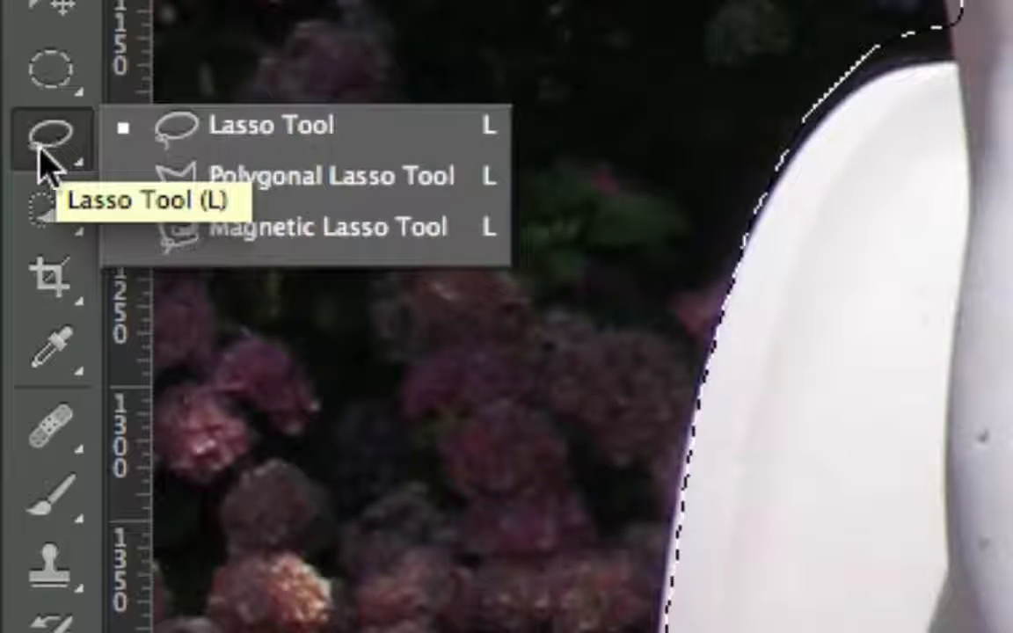
click(39, 154)
click(41, 156)
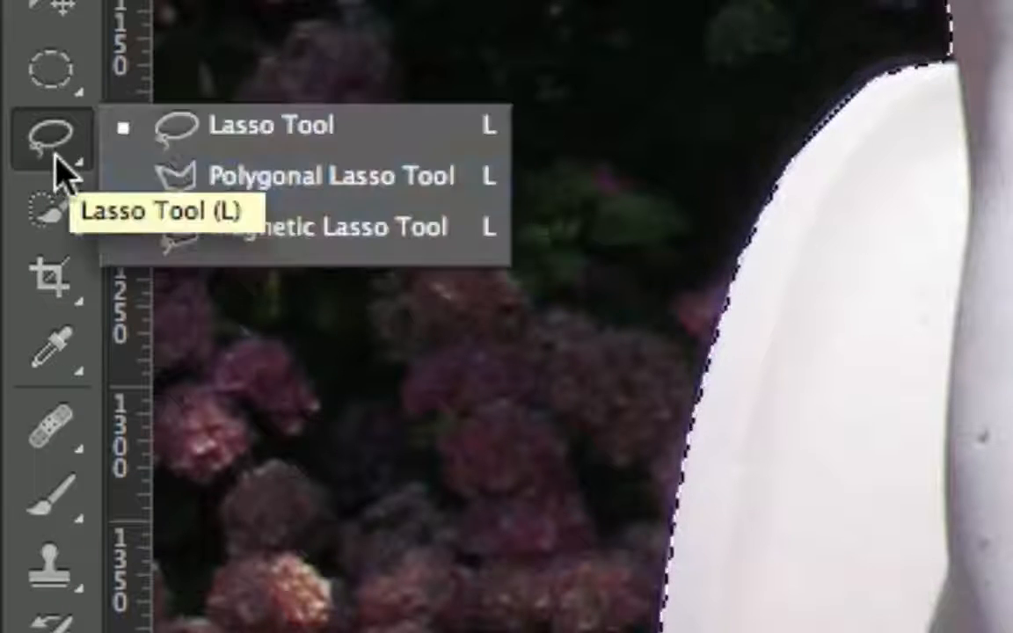
click(283, 201)
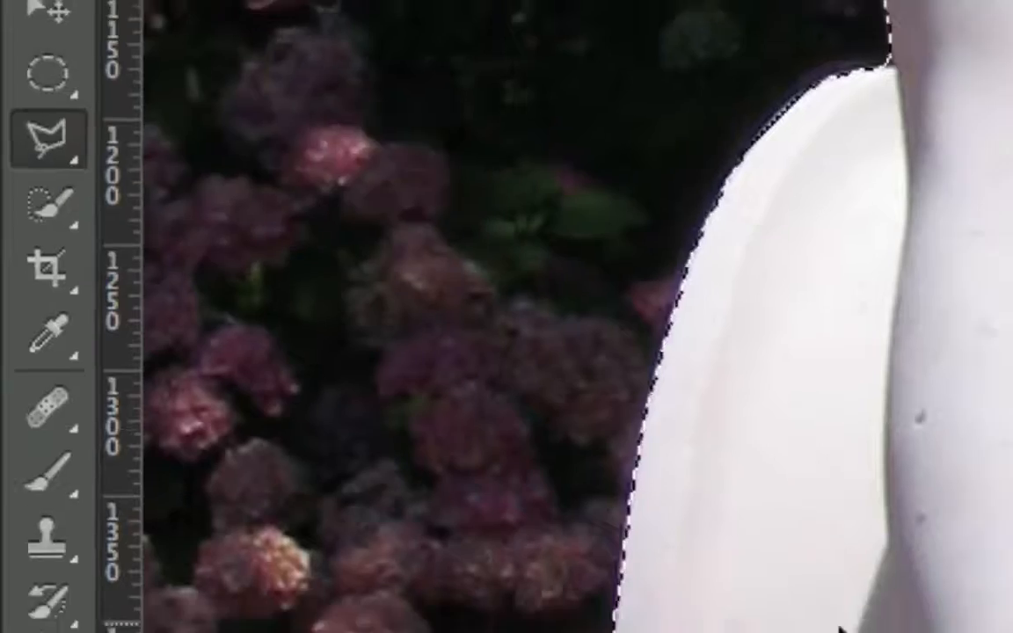
Step: Subtract the background between the drapery edge and the small raised foot from the selection with a polygonal outline
key(space)
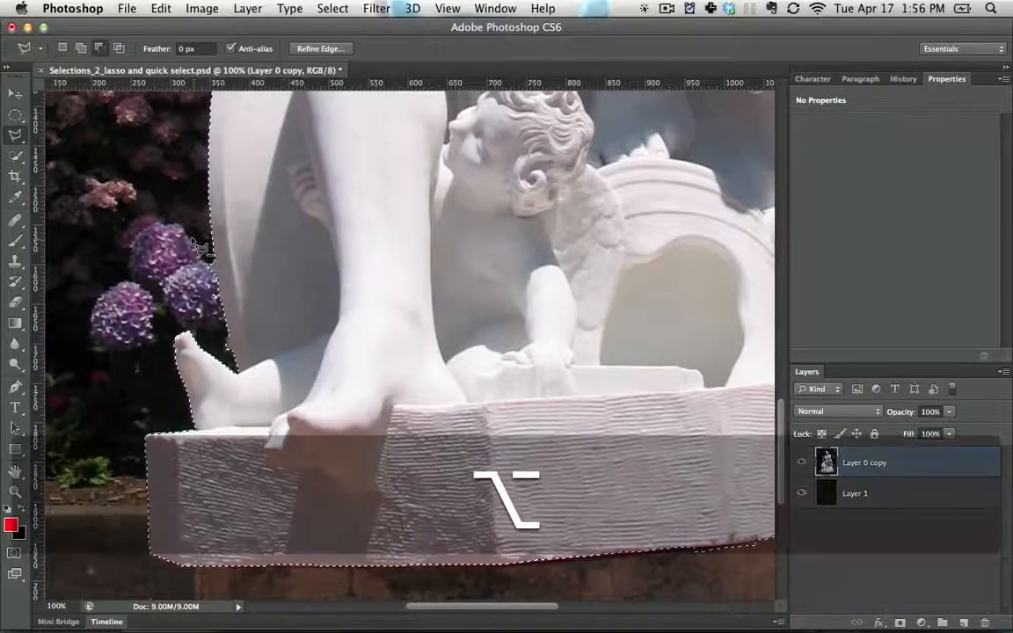
alt+click(186, 237)
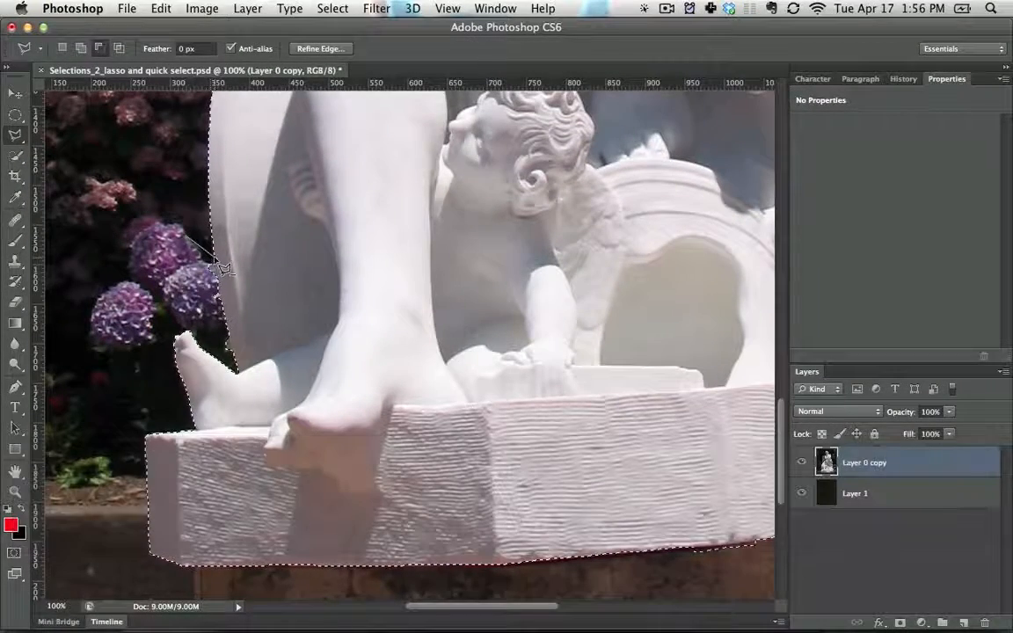
click(228, 348)
click(238, 372)
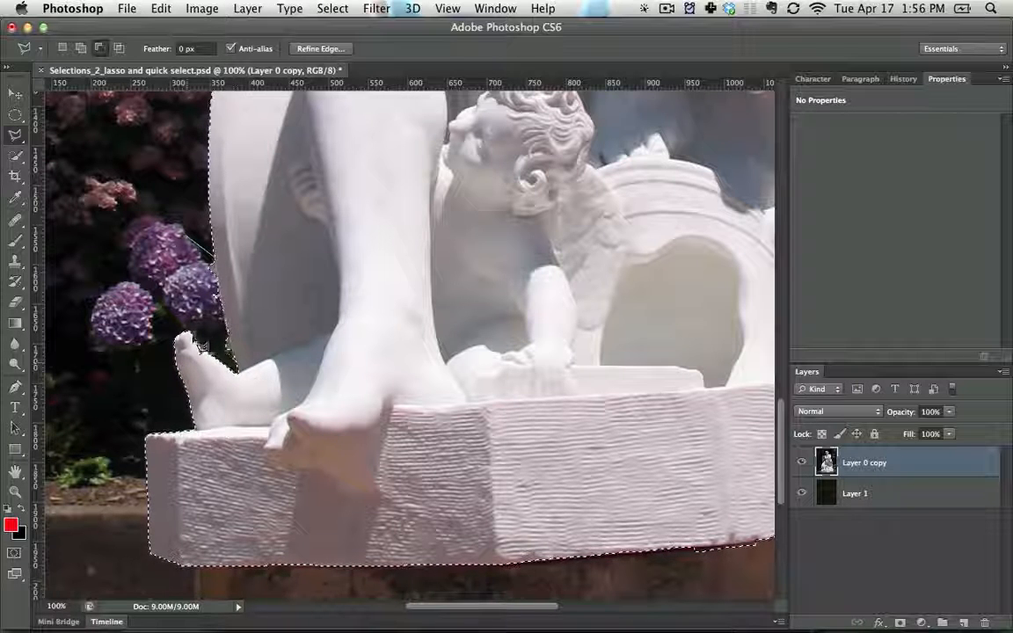
Step: Subtract the small background bump above the statue's shaded shoulder from the selection with a polygonal outline
key(space)
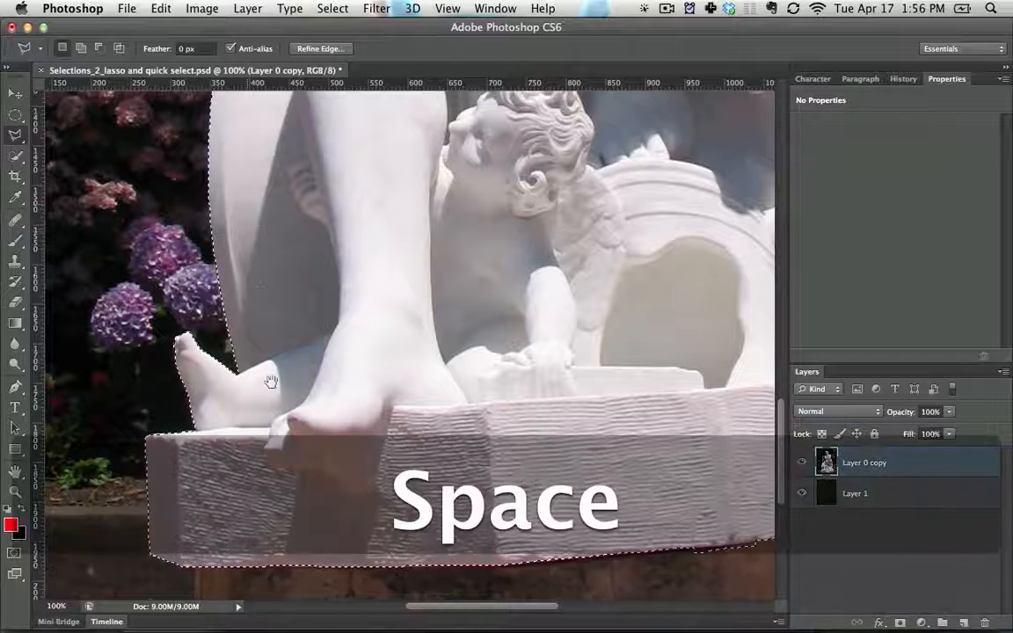
drag(242, 288, 309, 445)
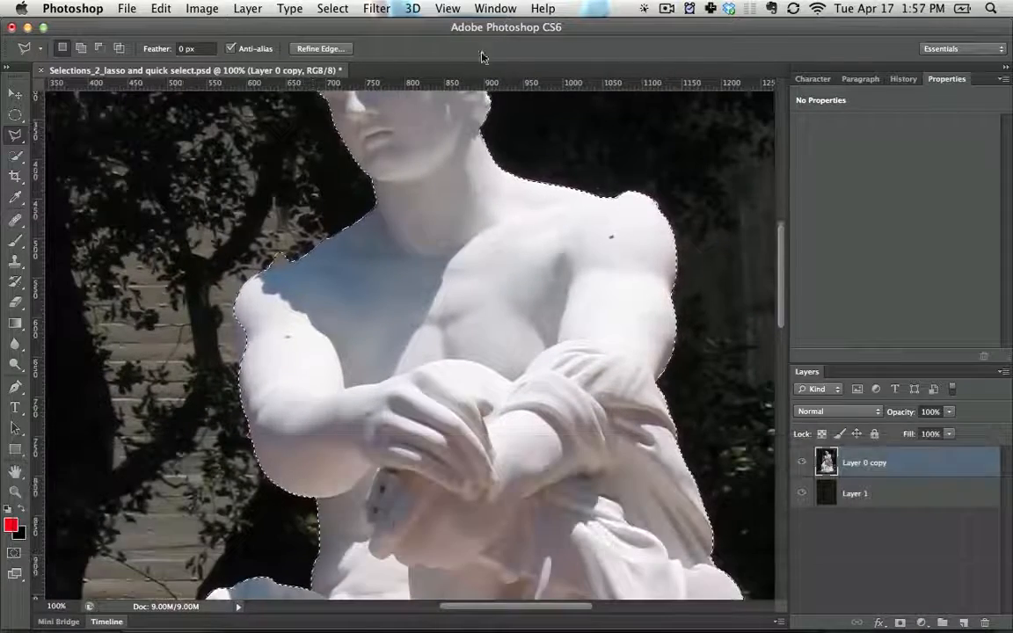
click(644, 8)
click(681, 56)
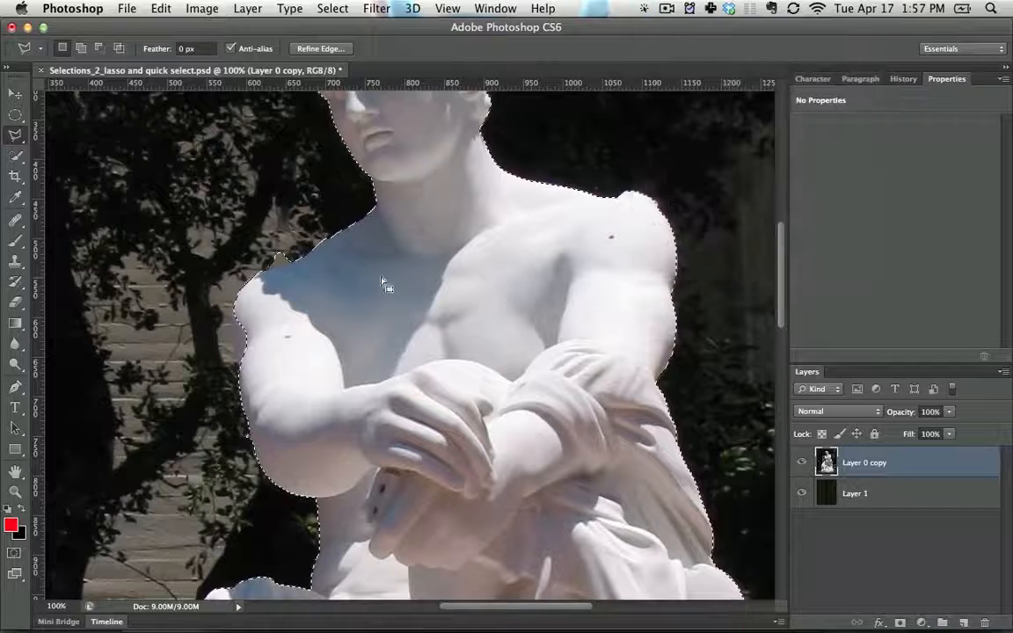
key(alt)
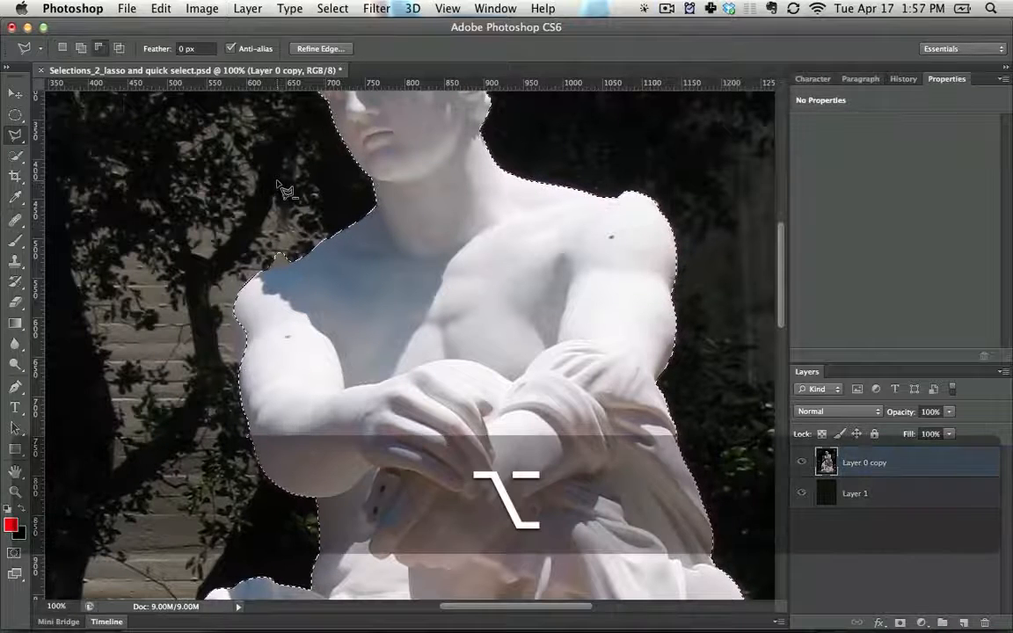
click(303, 230)
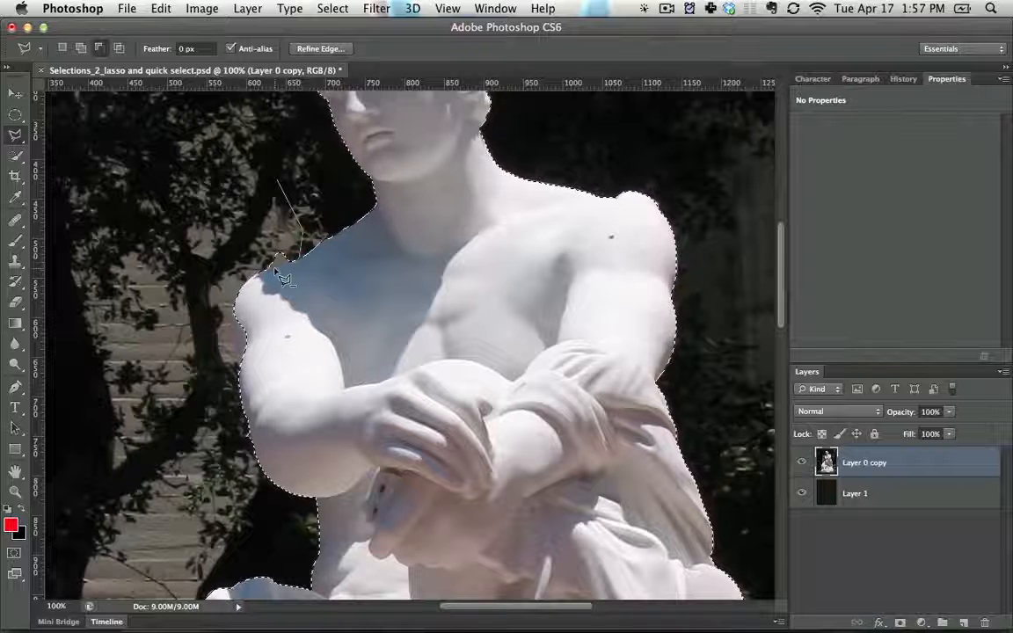
double_click(212, 168)
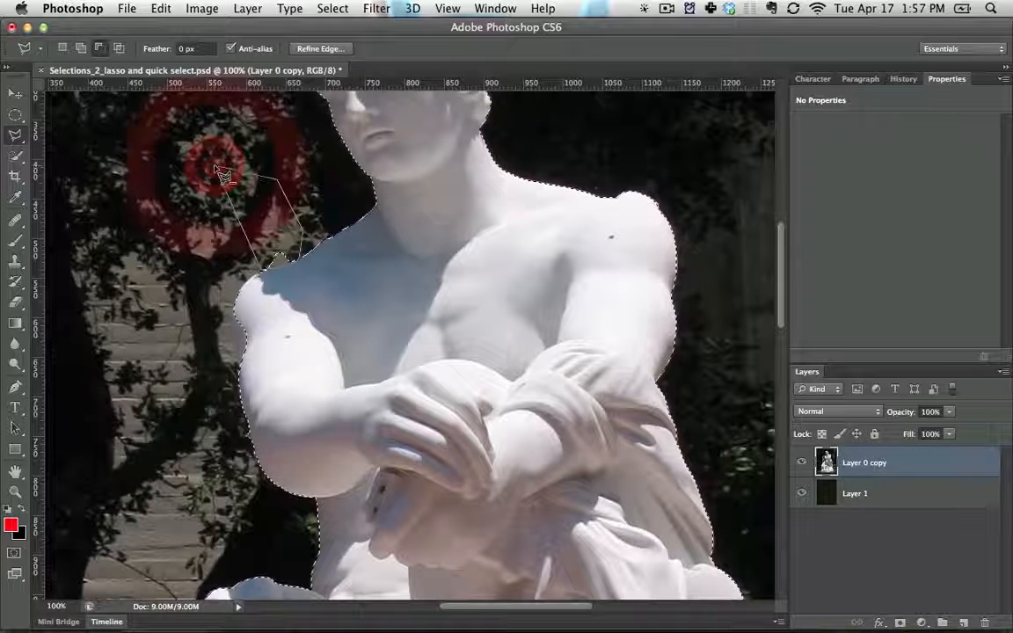
Step: Add the outer edge of the upper arm below the shaded shoulder to the selection with a polygonal outline
key(alt)
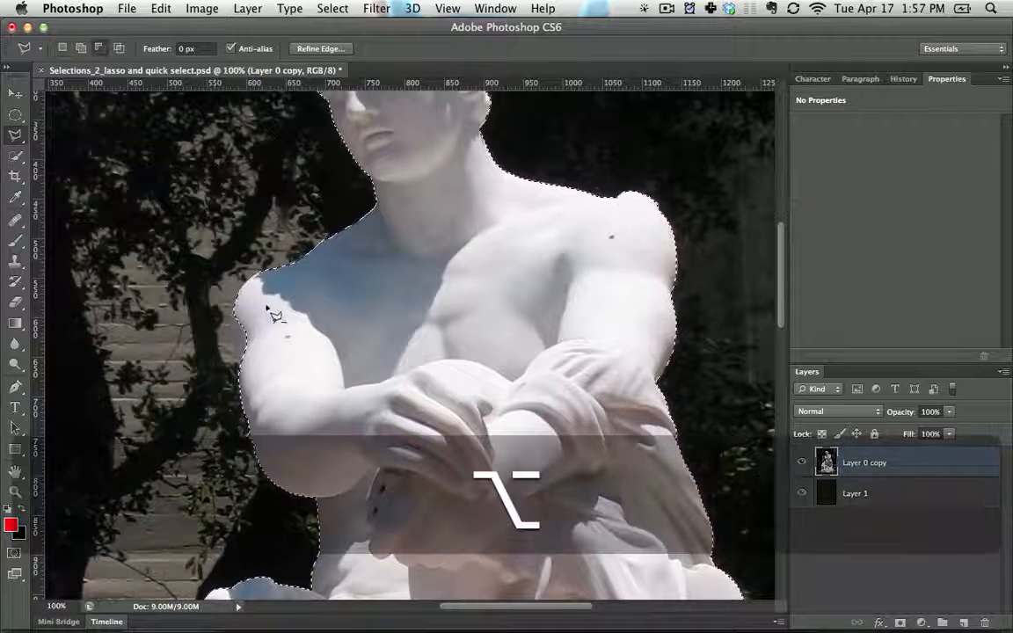
shift+click(301, 314)
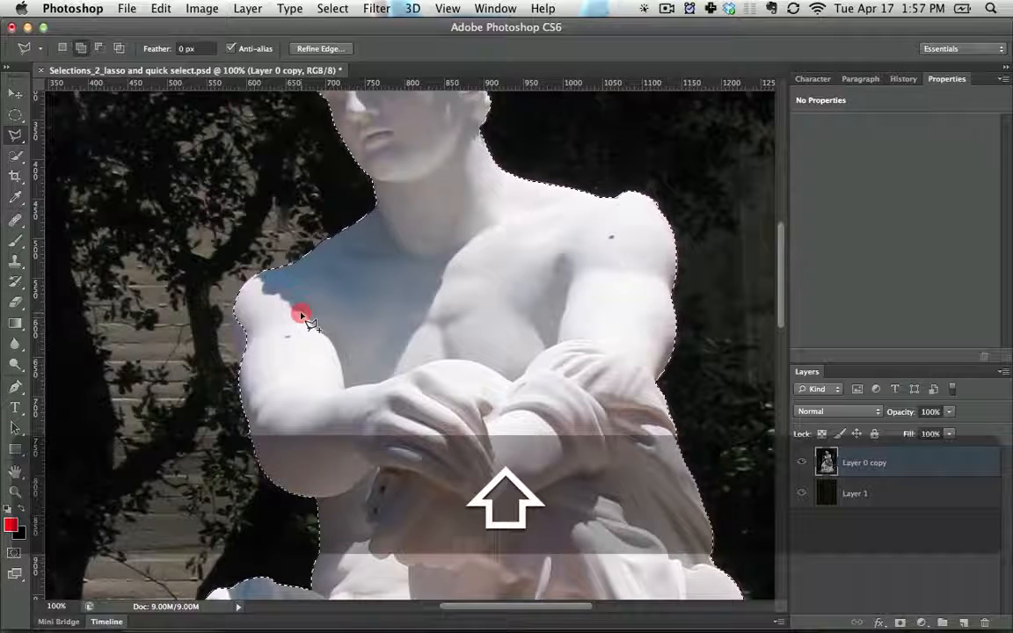
click(247, 303)
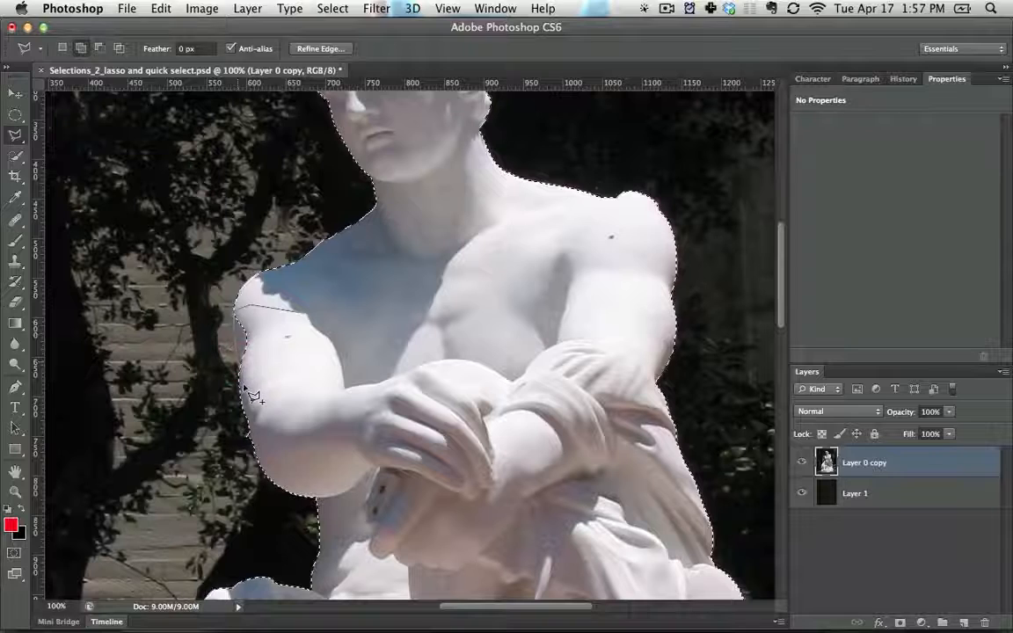
double_click(294, 335)
Step: Add a polygonal area under the elbow, between the forearm and the torso, to the selection
key(space)
drag(308, 372, 309, 174)
shift+click(291, 301)
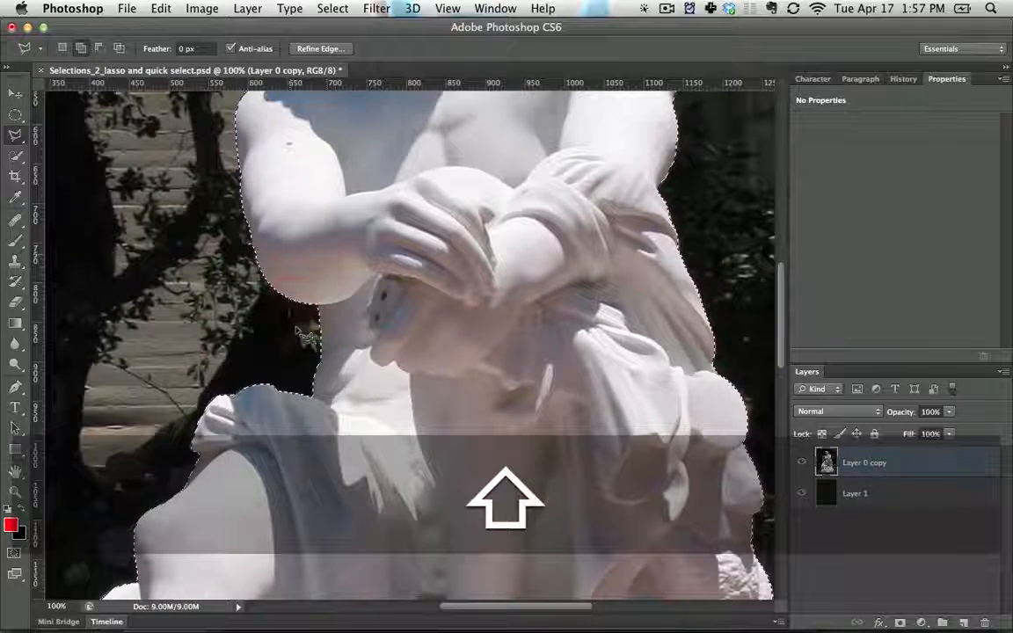
click(295, 327)
click(339, 339)
double_click(373, 294)
Step: Subtract the dark background wedge under the elbow from the selection, following the arm and torso edges
key(alt)
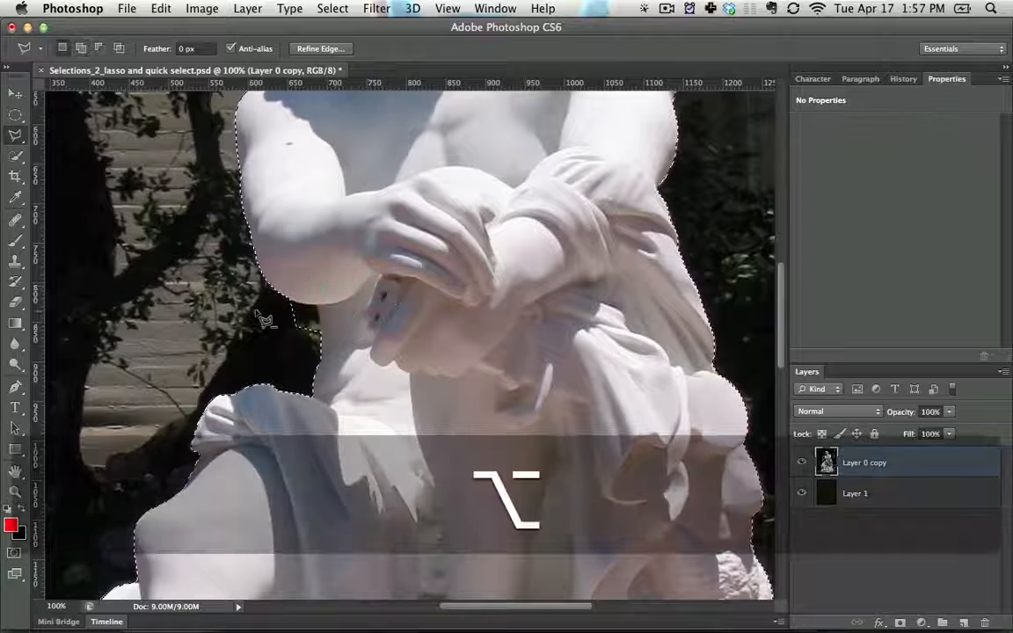
alt+click(241, 309)
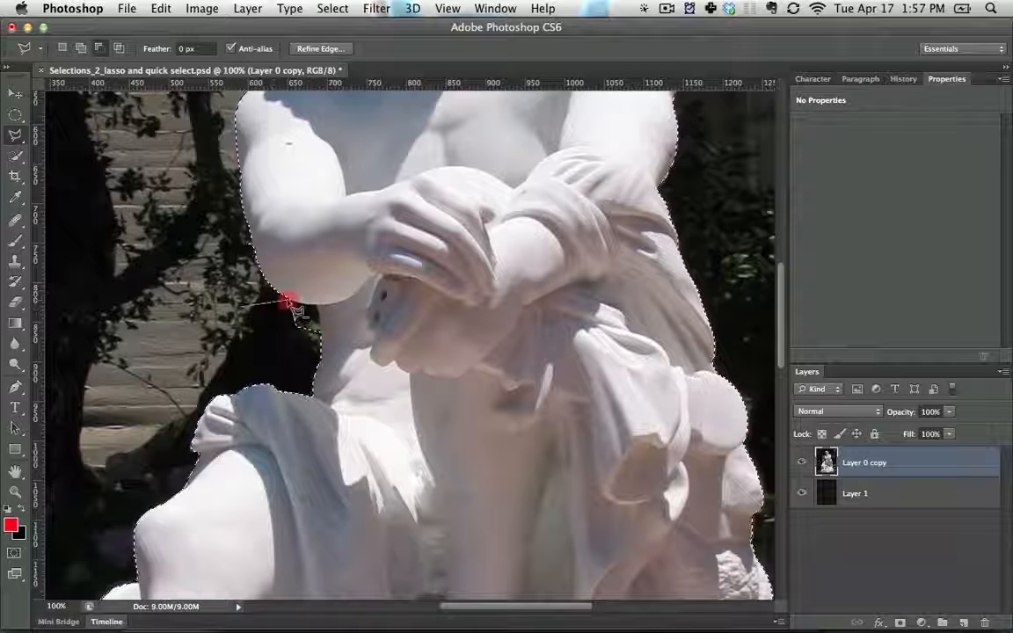
click(293, 294)
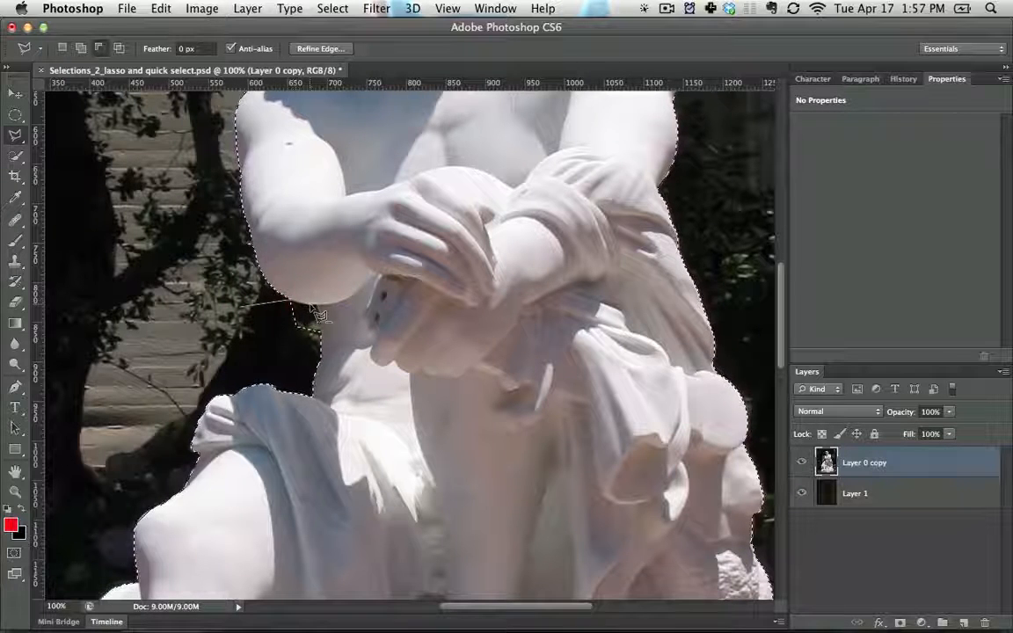
click(320, 314)
click(324, 333)
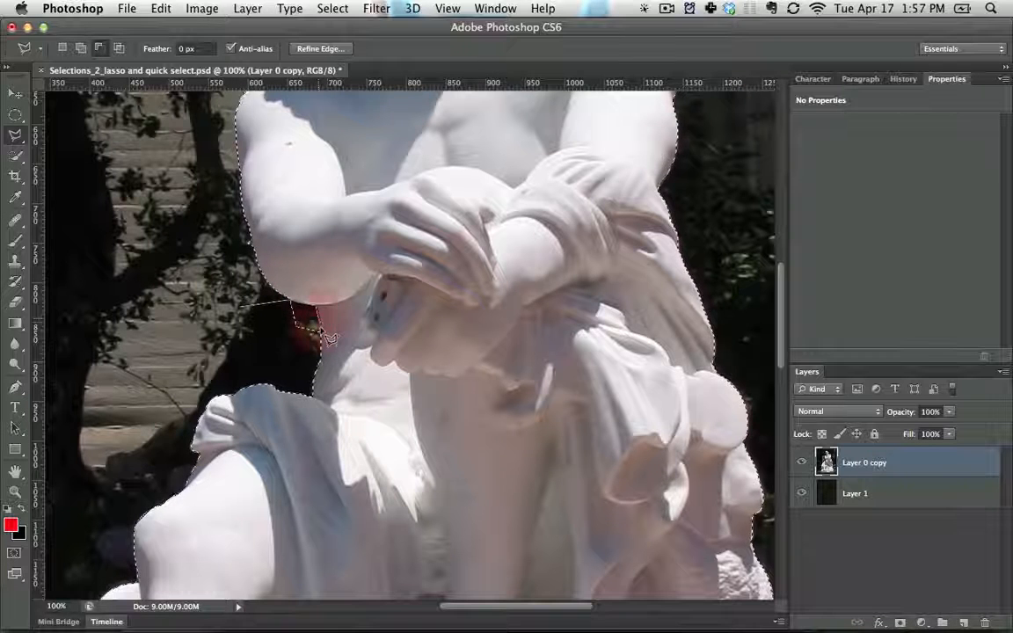
double_click(255, 300)
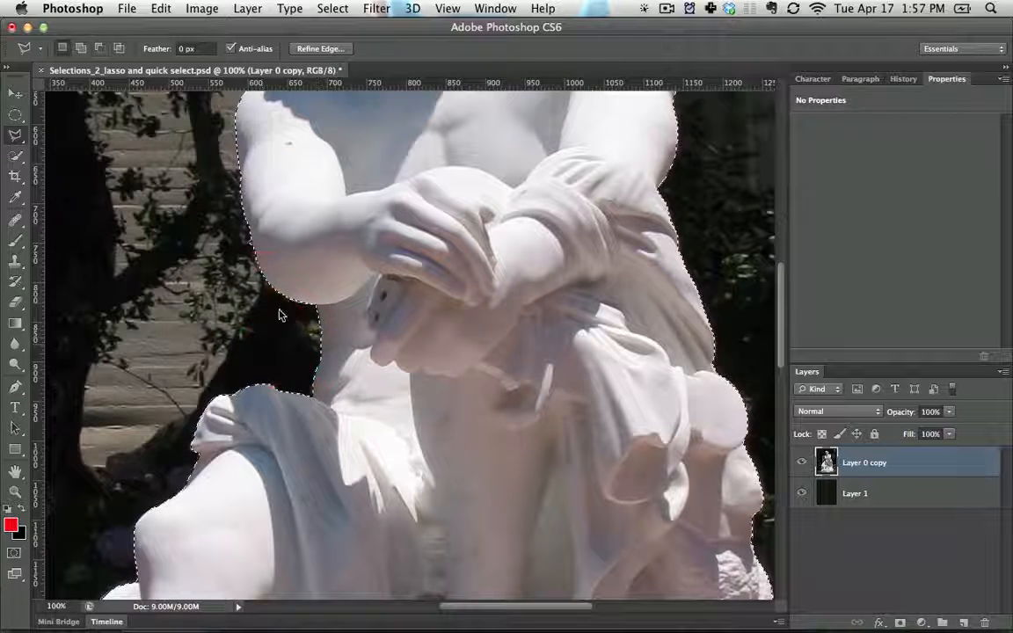
click(263, 336)
key(space)
drag(360, 358, 310, 160)
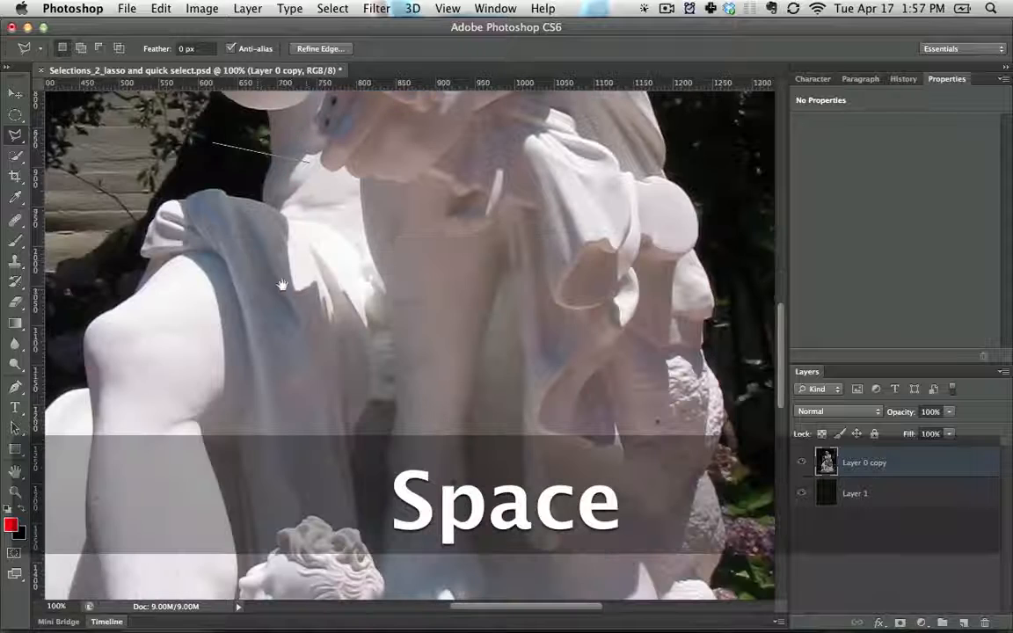
drag(419, 328, 428, 349)
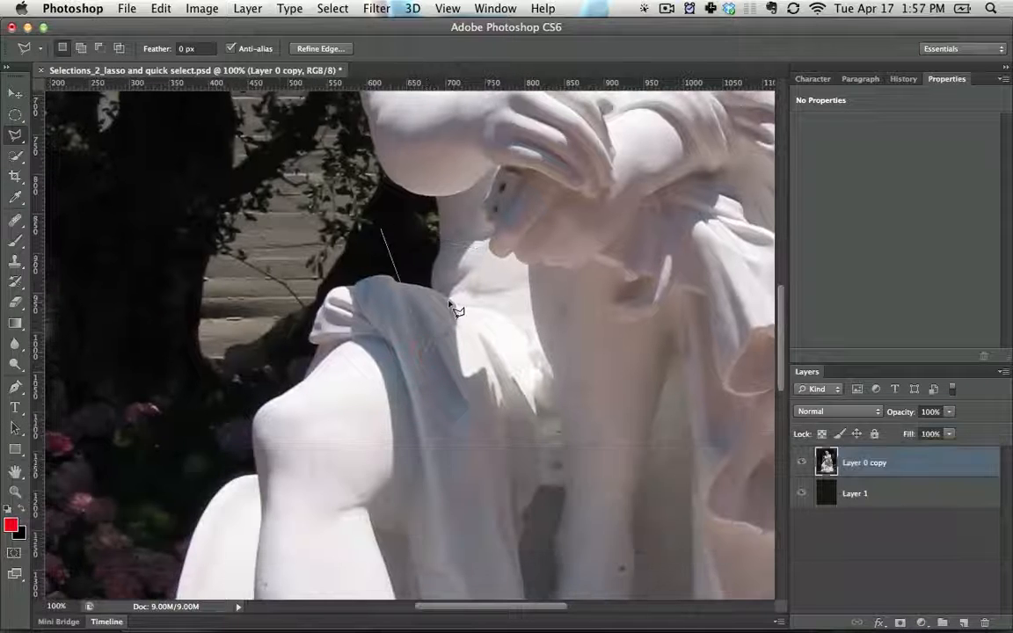
key(Escape)
Step: Examine the selection outline over the whole statue, then the rough stone edge beside the hydrangeas at 200% zoom
key(space)
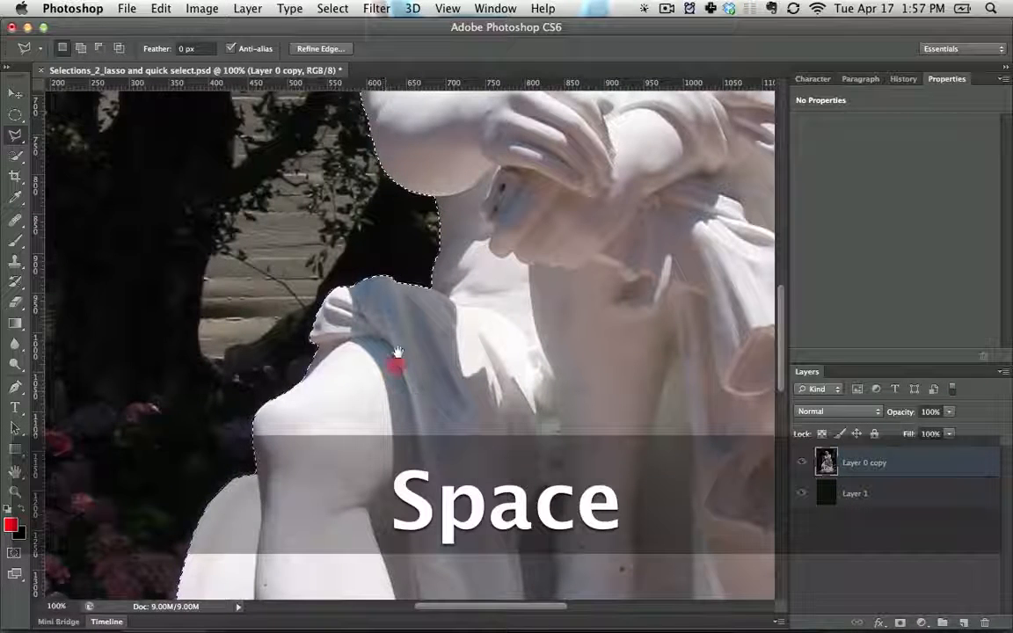
drag(398, 352, 396, 290)
key(super+minus)
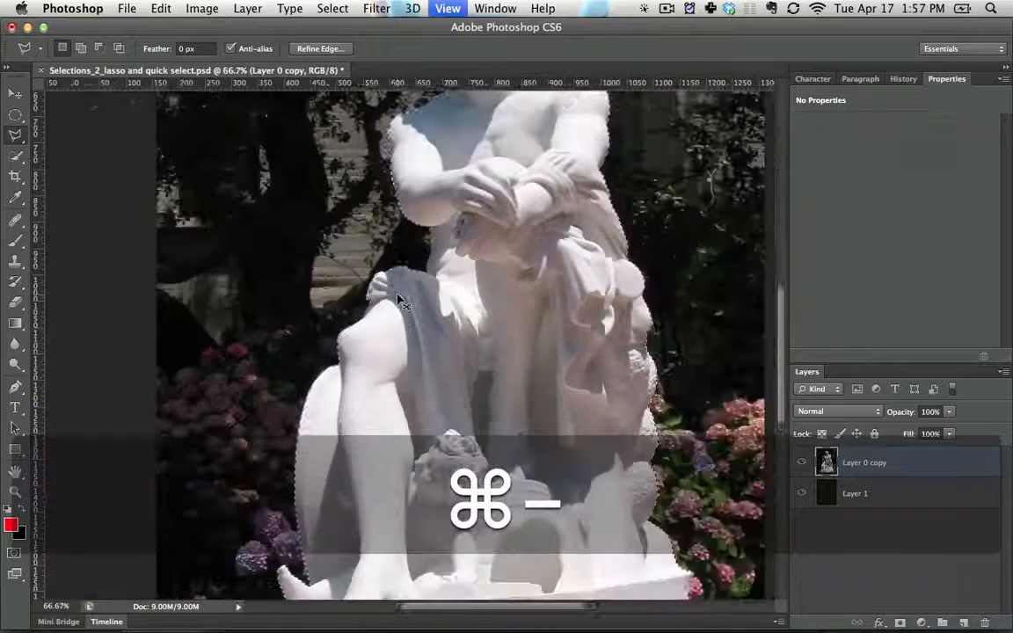
key(super+minus)
key(space)
mouse_move(358, 266)
mouse_down()
mouse_move(366, 356)
mouse_move(334, 396)
mouse_up()
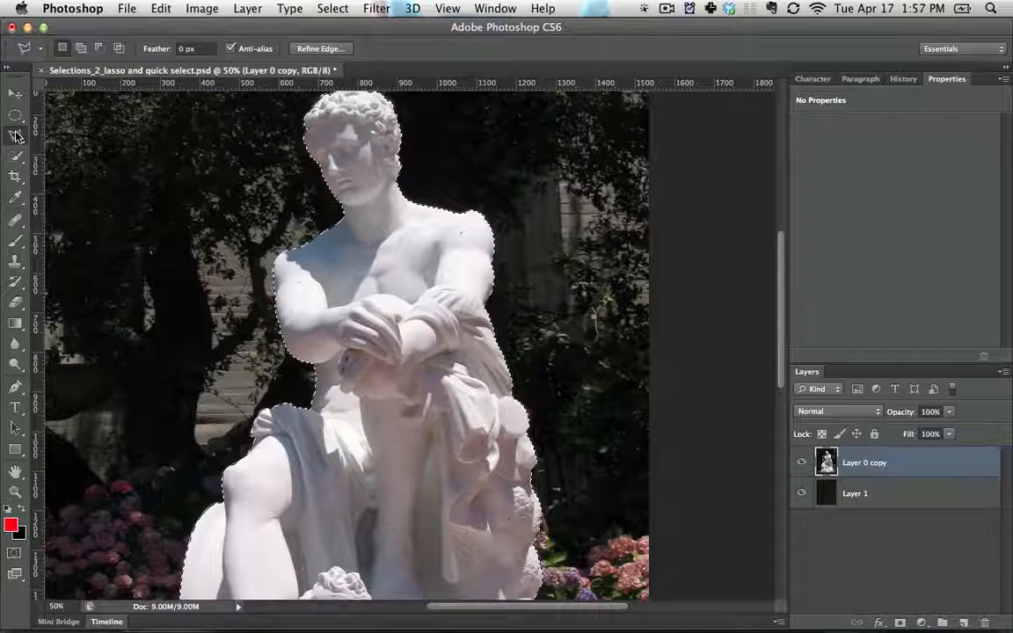
drag(357, 380, 336, 191)
drag(385, 293, 309, 239)
key(super+equal)
key(super+equal)
key(super+equal)
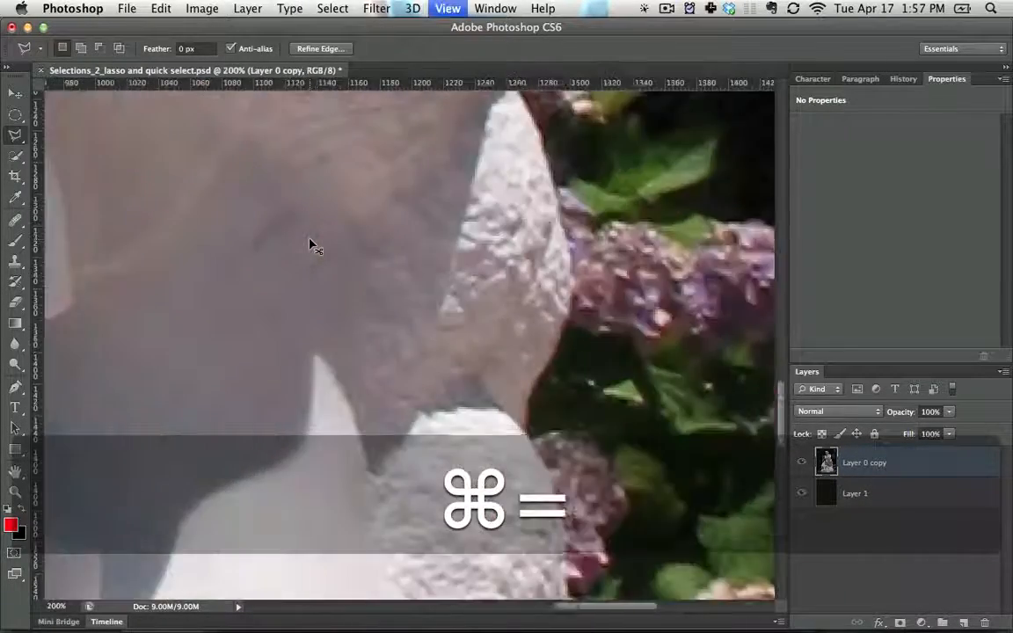
Step: Subtract the strip of background between the rough stone edge and the pink hydrangea from the selection with a polygonal outline
key(super+equal)
drag(649, 366, 495, 273)
drag(505, 424, 503, 425)
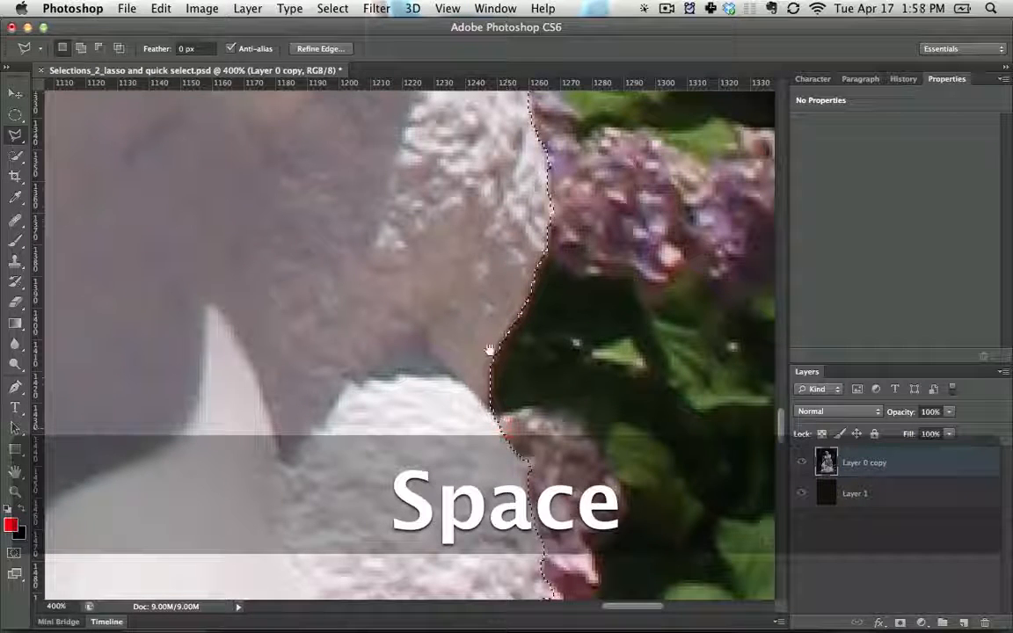
drag(489, 350, 449, 194)
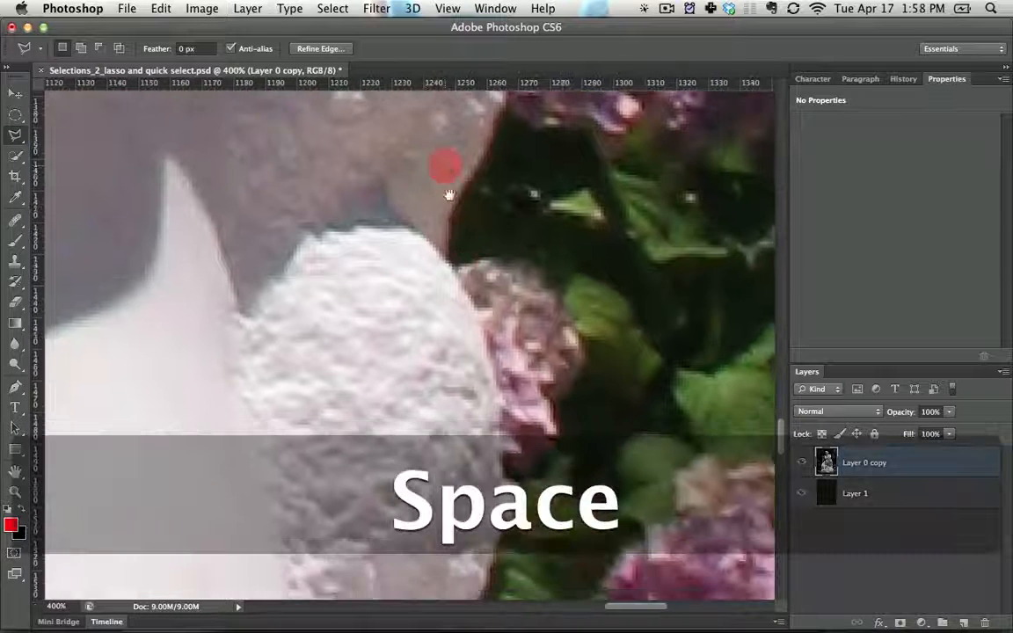
drag(482, 338, 396, 103)
drag(410, 197, 444, 321)
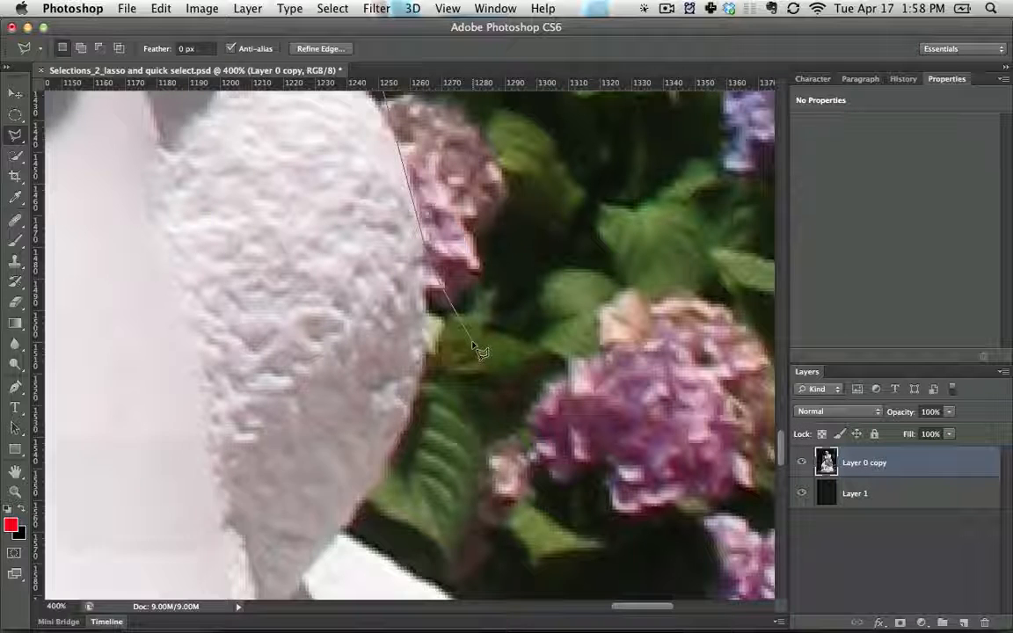
key(Escape)
key(alt)
alt+click(491, 235)
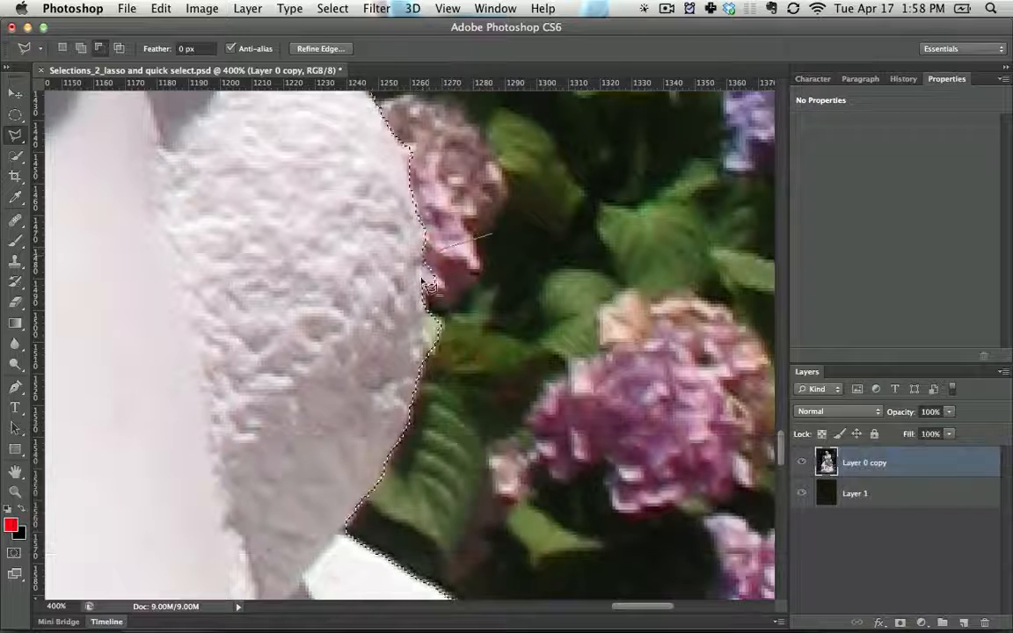
click(422, 276)
click(423, 356)
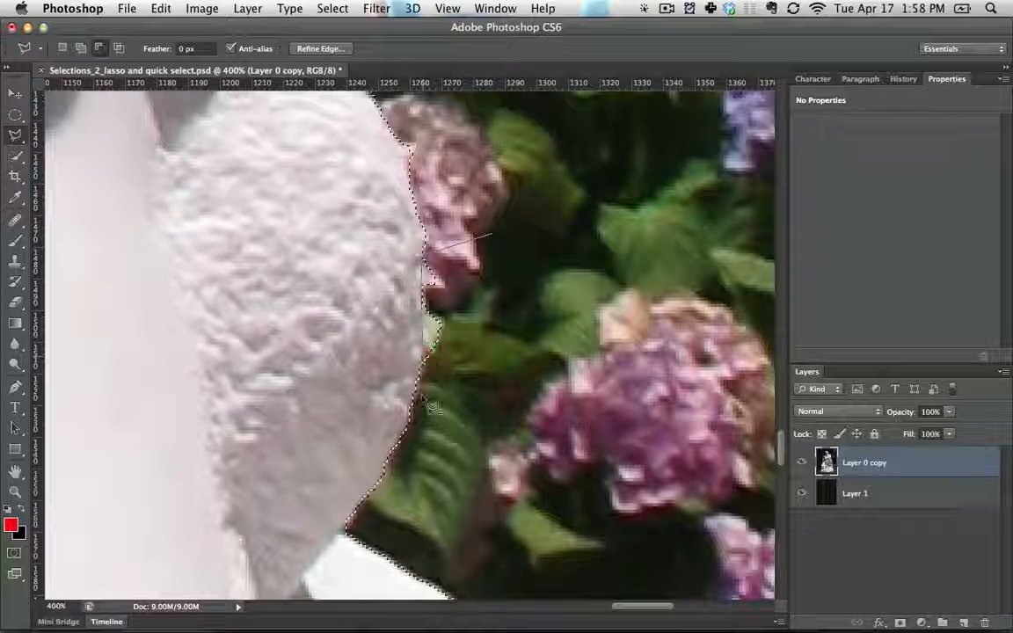
double_click(563, 327)
Step: Deselect the whole statue selection and return to 200% magnification
key(super+minus)
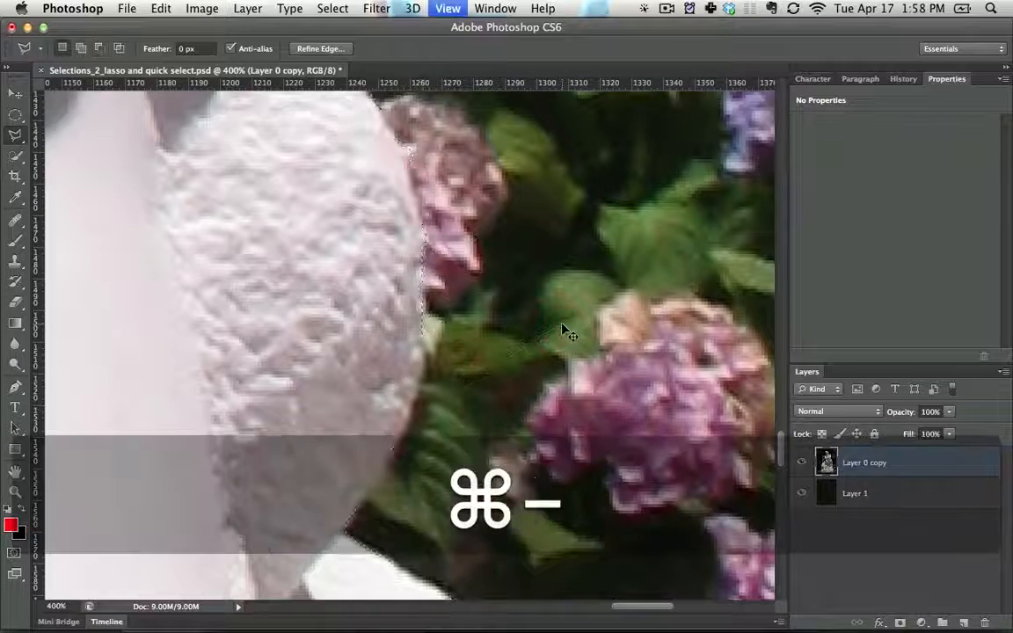
key(super+minus)
key(super+d)
Step: Select a polygonal area along the outer edge of the pedestal, around its upper corner and up the curved slope
key(space)
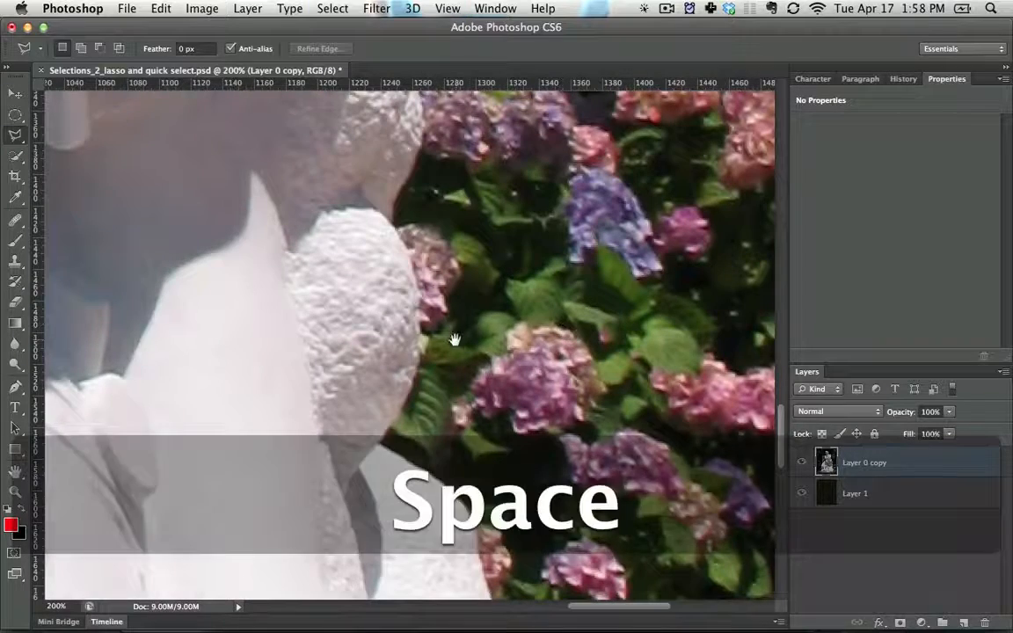
drag(455, 340, 571, 301)
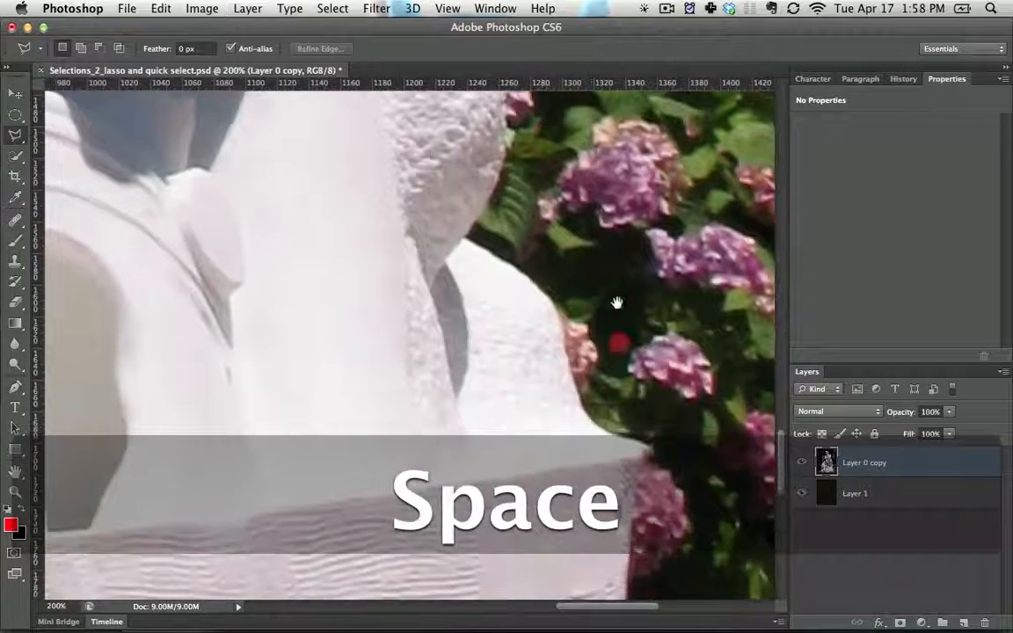
scroll(617, 302, down, 5)
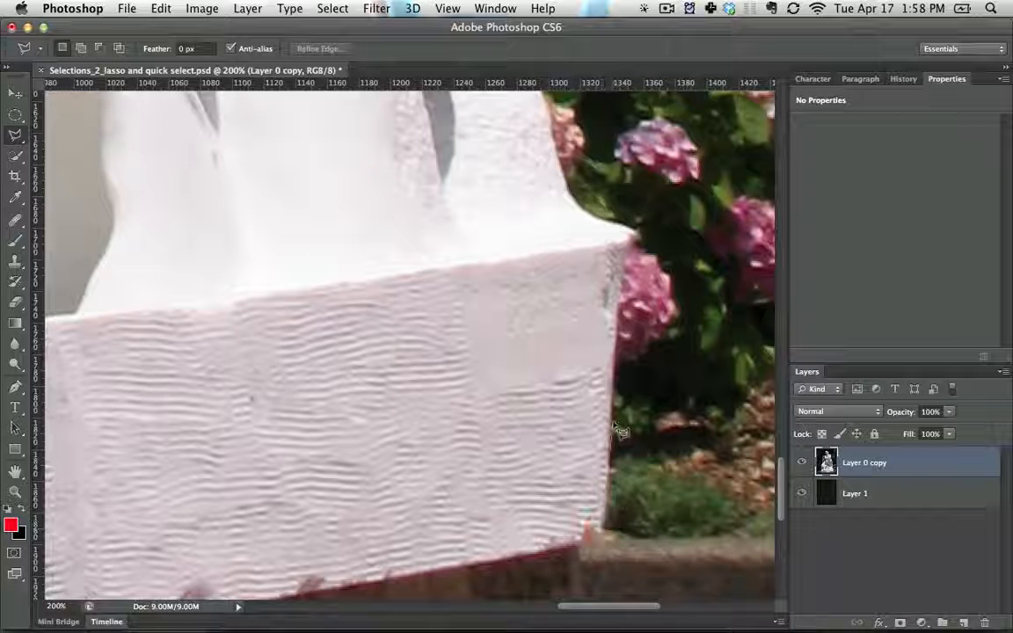
click(629, 231)
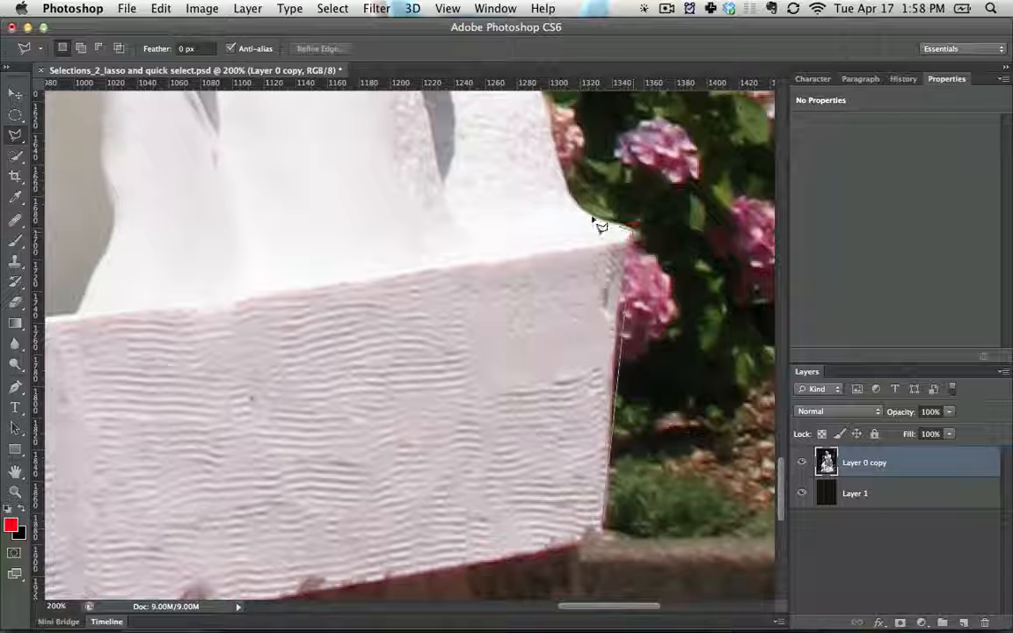
double_click(548, 112)
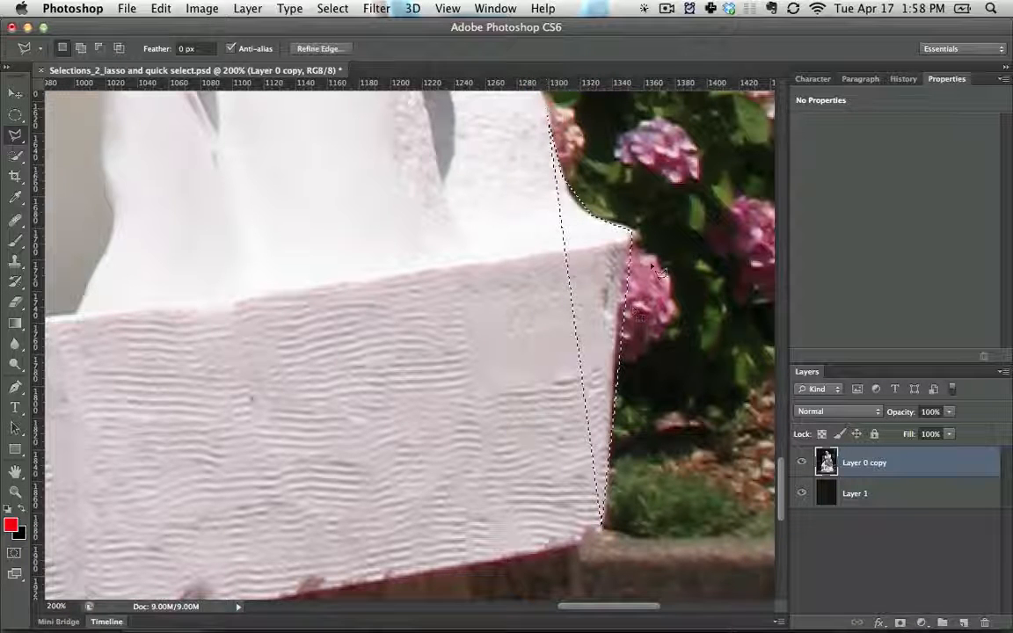
Step: Try to extend the selection up the curved stone slope to the underside of the rough stone
key(space)
drag(607, 362, 630, 563)
drag(601, 422, 601, 470)
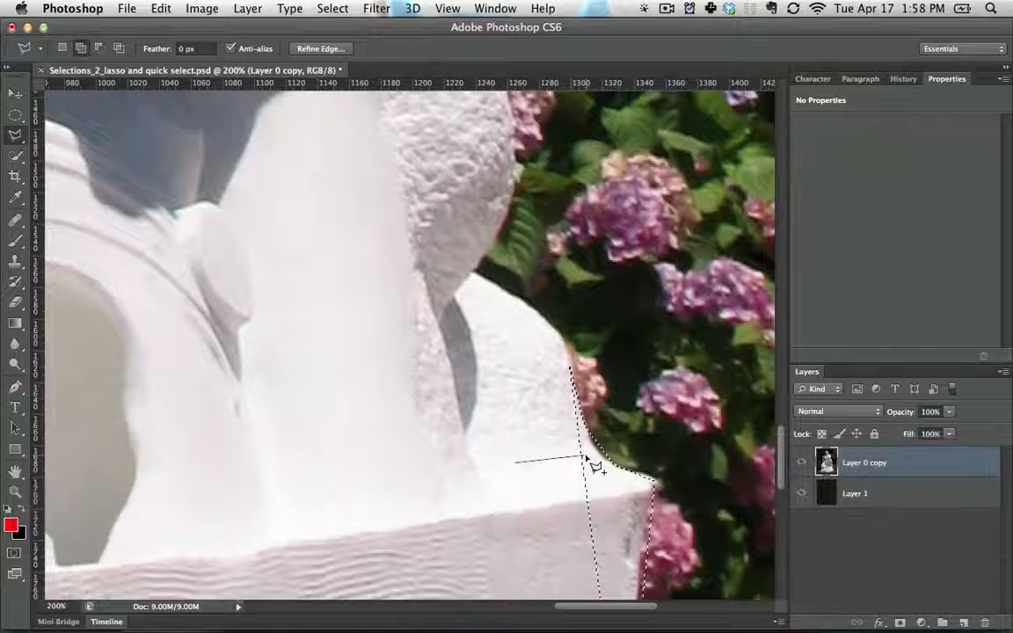
shift+click(569, 359)
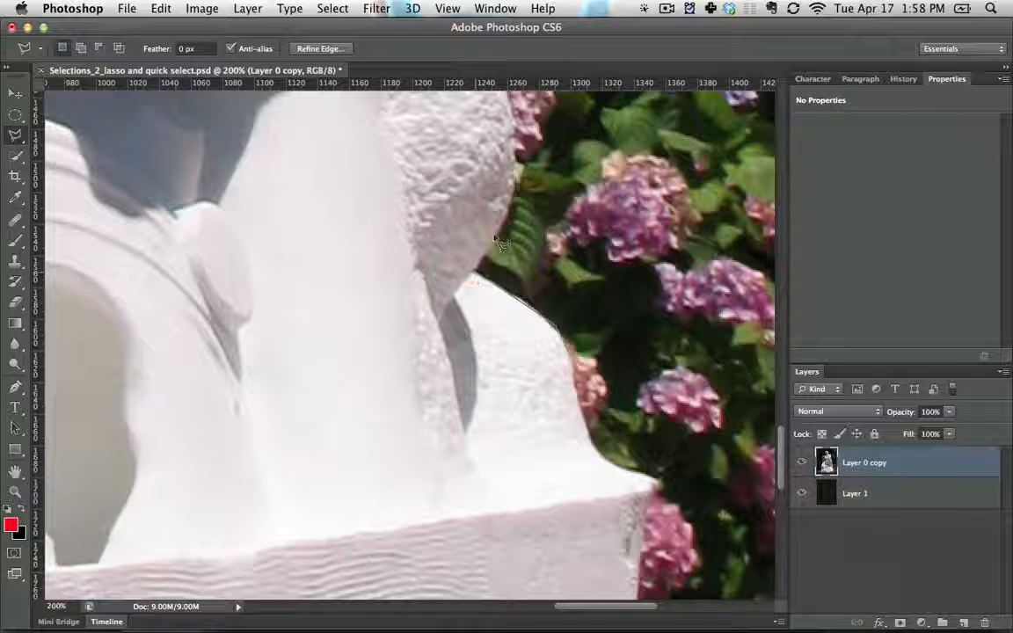
click(514, 192)
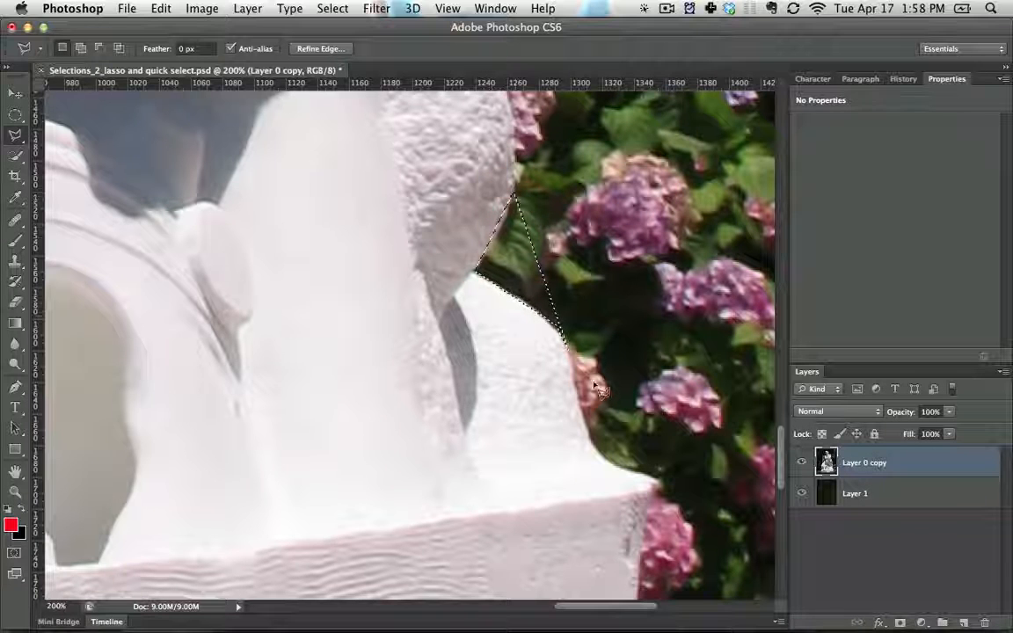
key(super+z)
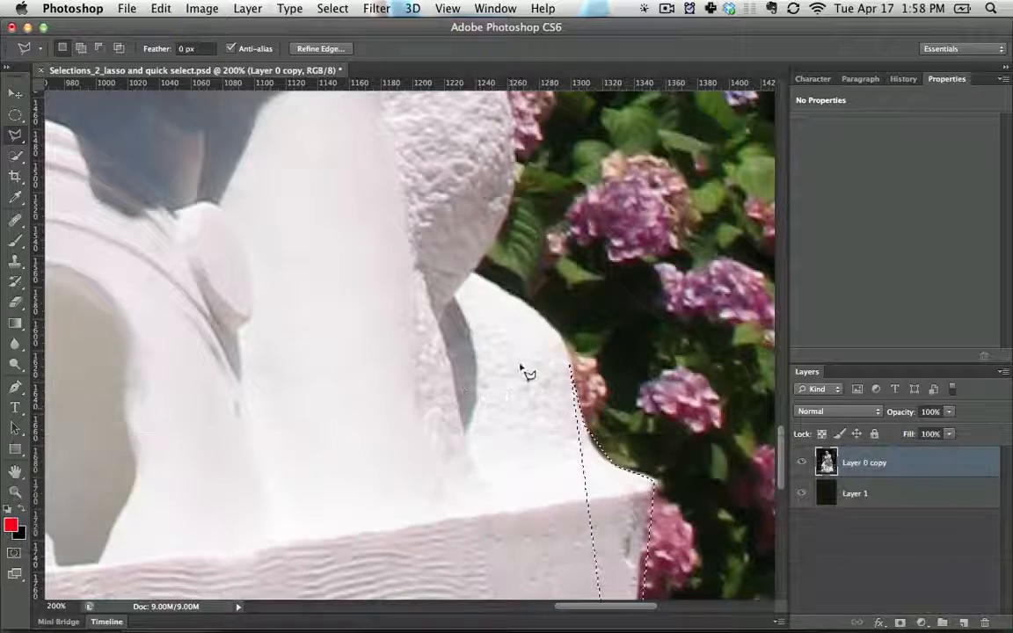
Step: Select a polygonal area from the smooth drapery across to the curved slope and up the rough stone's lower edge
click(299, 371)
click(521, 388)
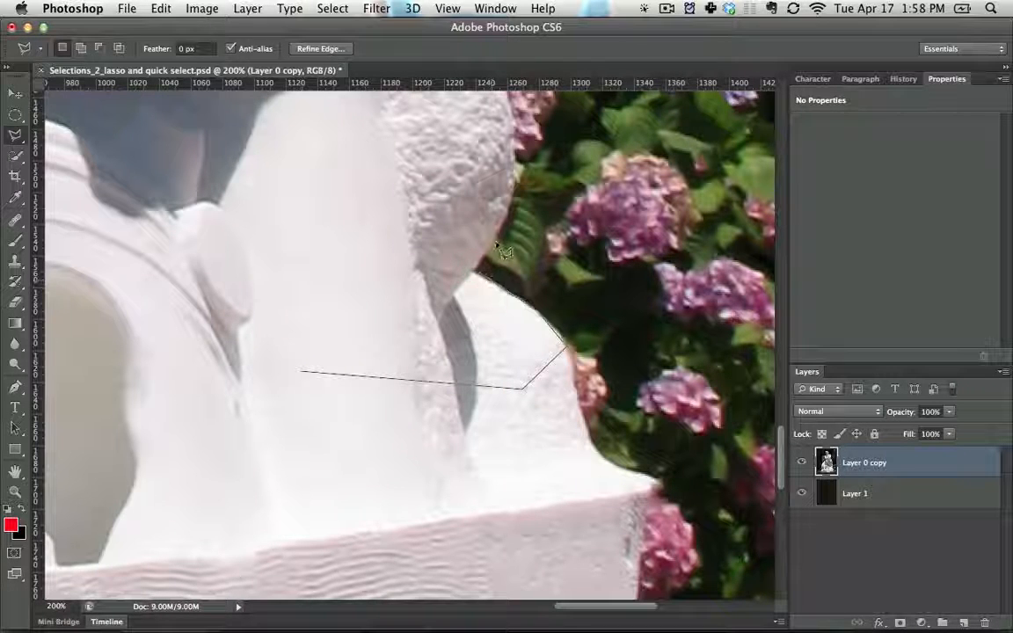
double_click(497, 212)
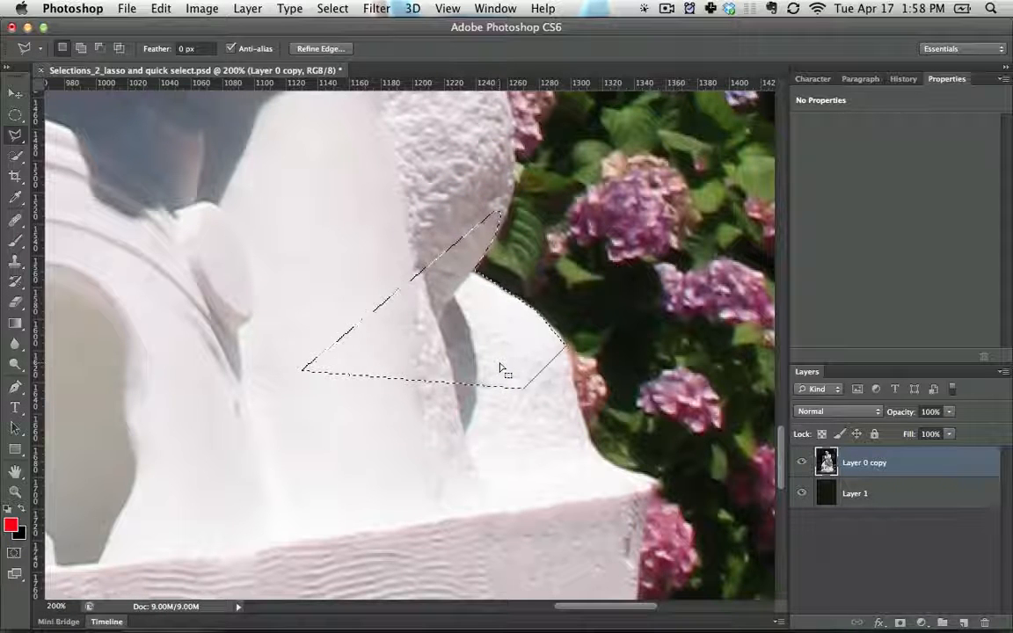
Step: Add the slope's lower part near the pedestal corner to the selection, removing the misplaced anchor points while outlining it
shift+click(418, 459)
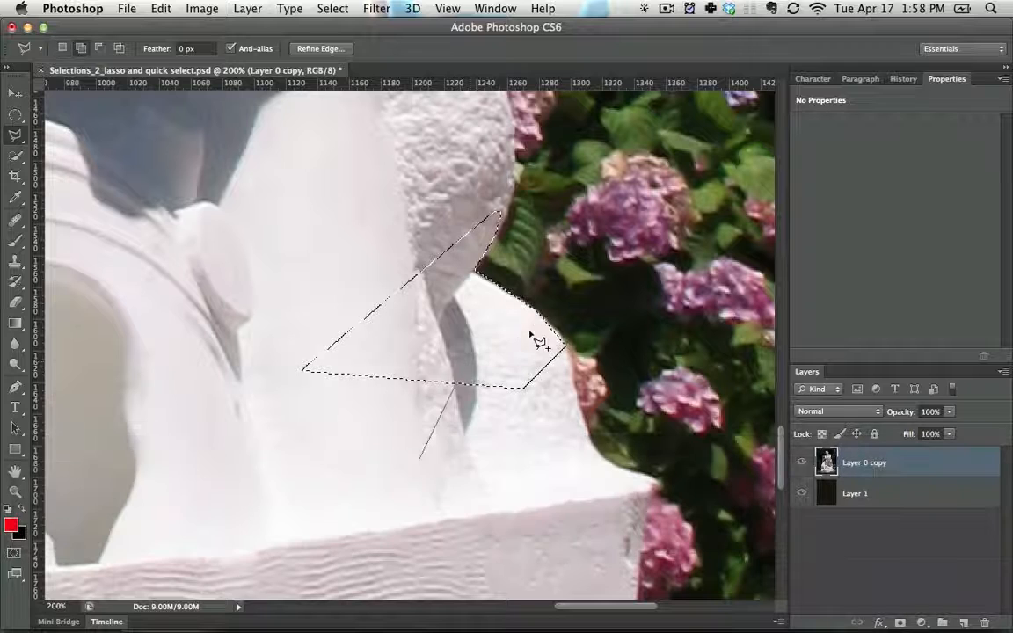
click(562, 335)
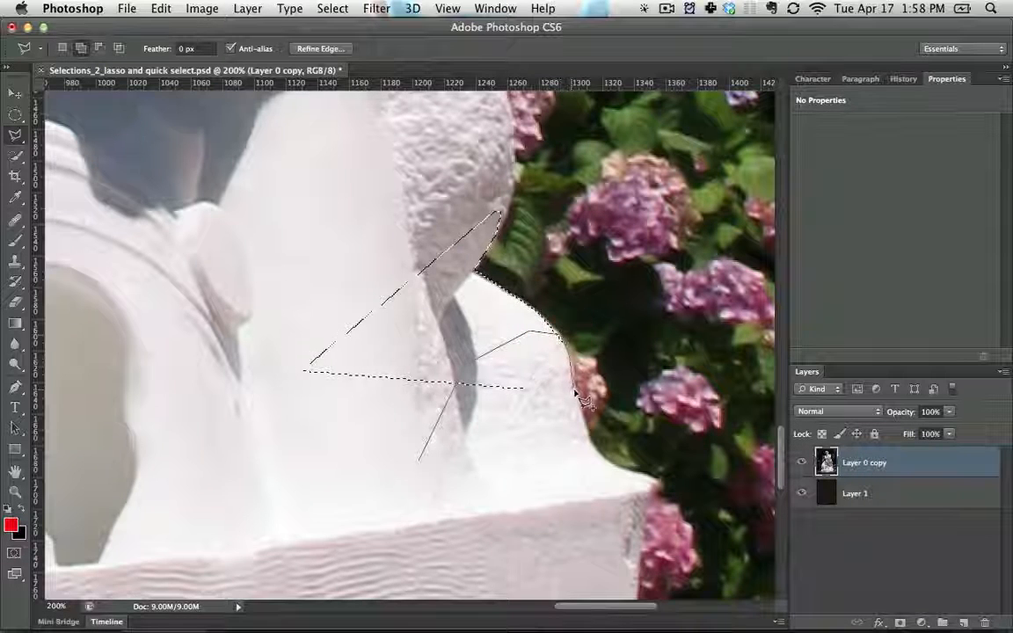
click(582, 424)
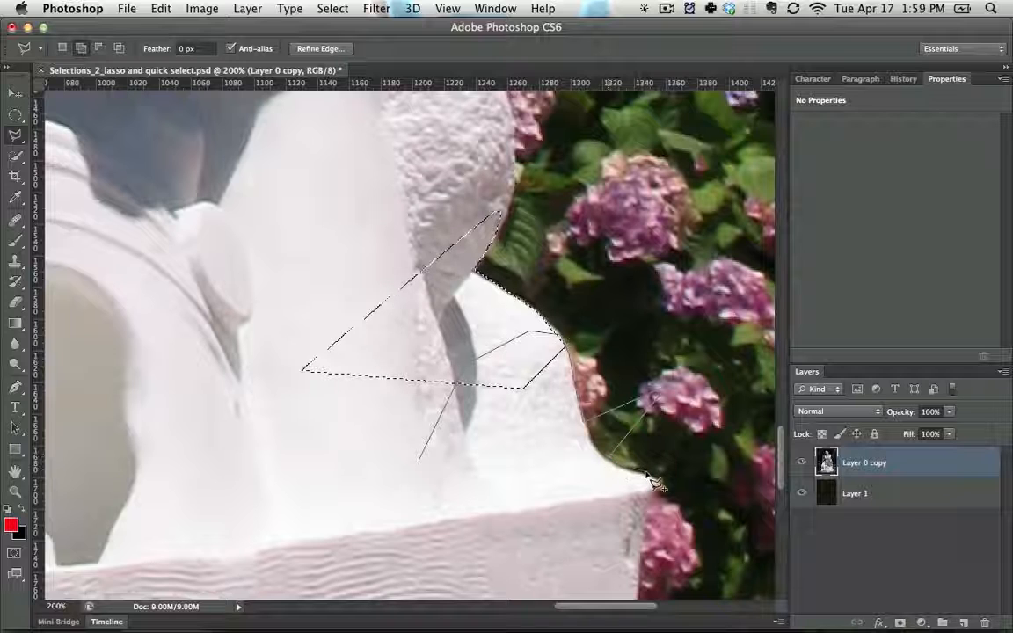
key(BackSpace)
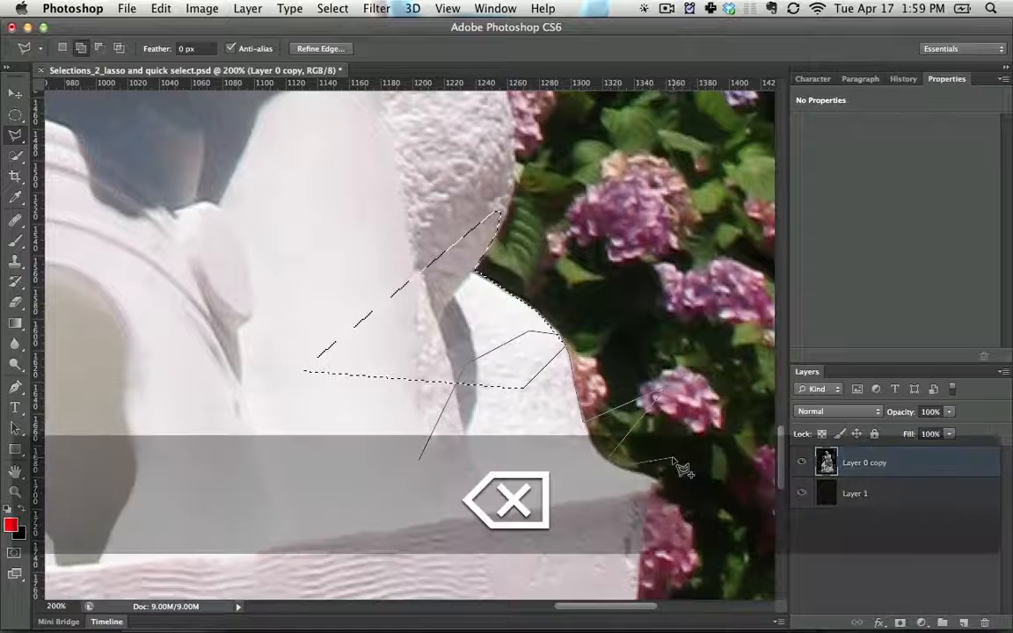
key(BackSpace)
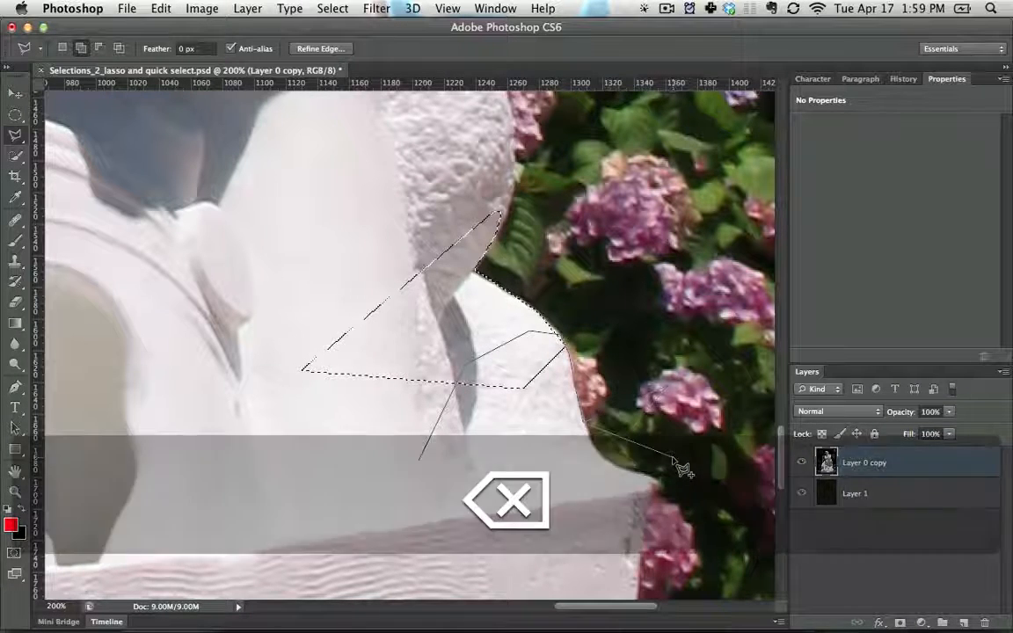
key(BackSpace)
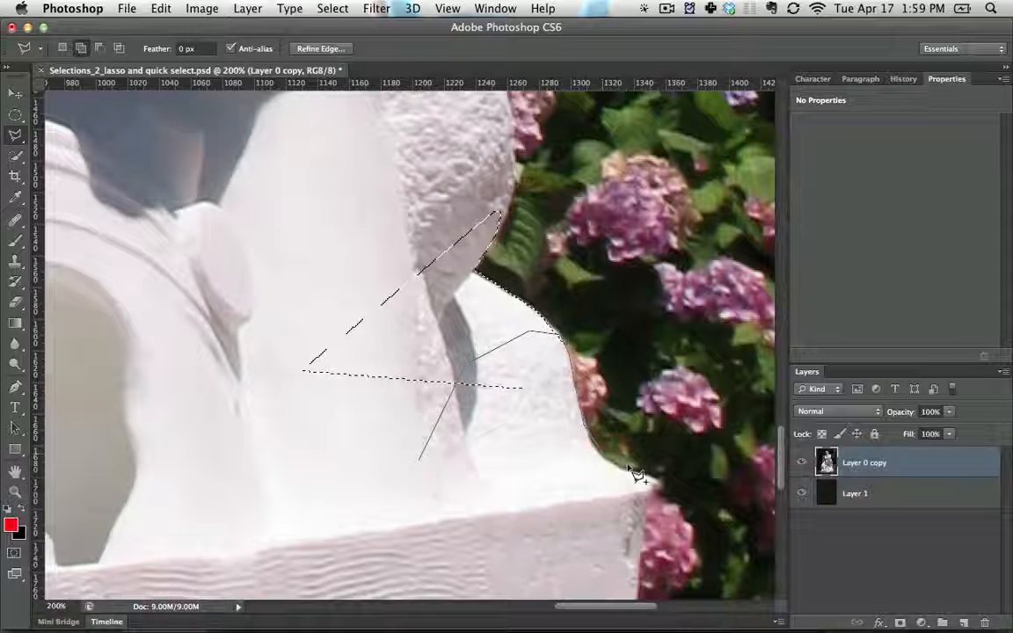
key(BackSpace)
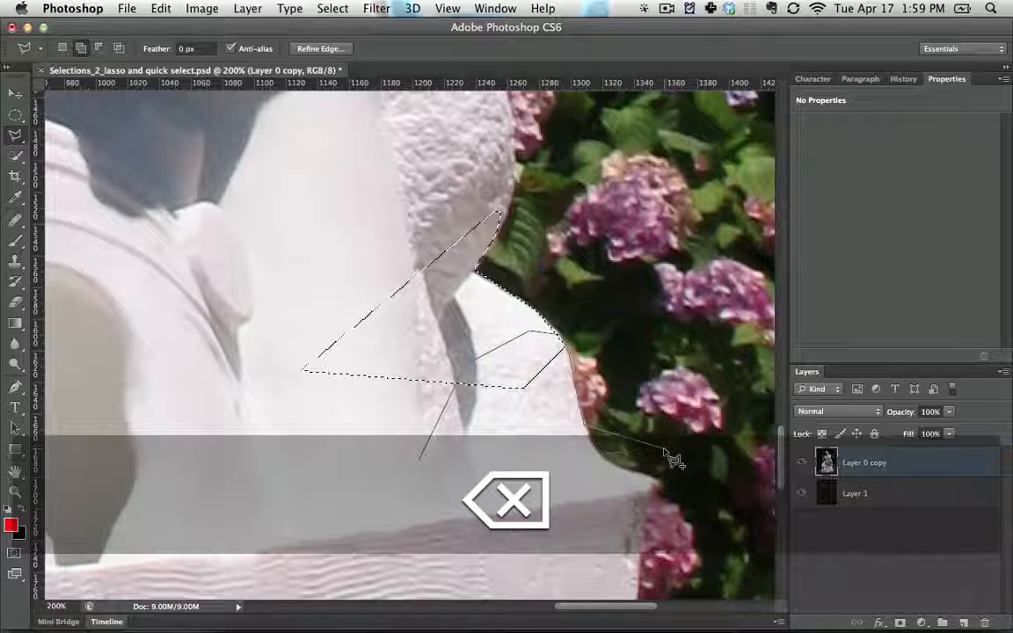
double_click(565, 483)
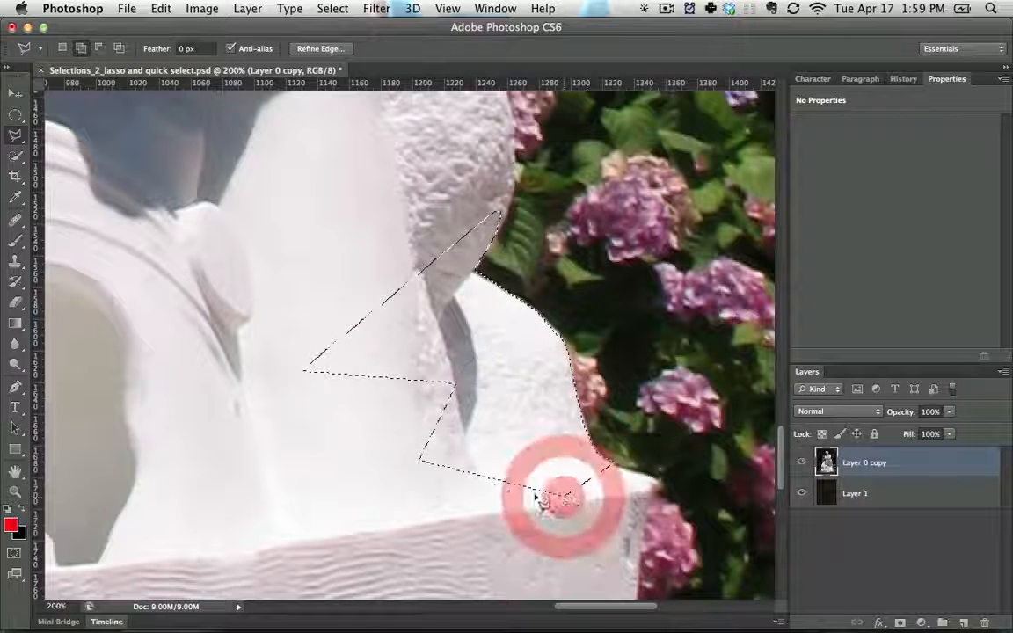
Step: Trace a new selection with the Magnetic Lasso up the pedestal edge, along the curved slope and onto the rough stone
click(17, 138)
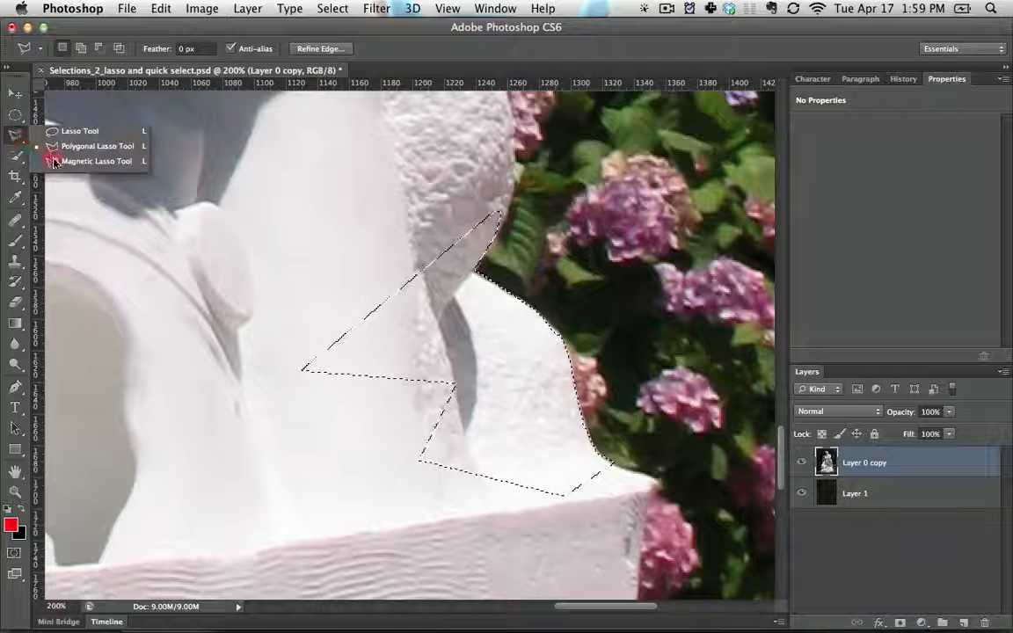
click(55, 161)
key(space)
drag(506, 436, 351, 213)
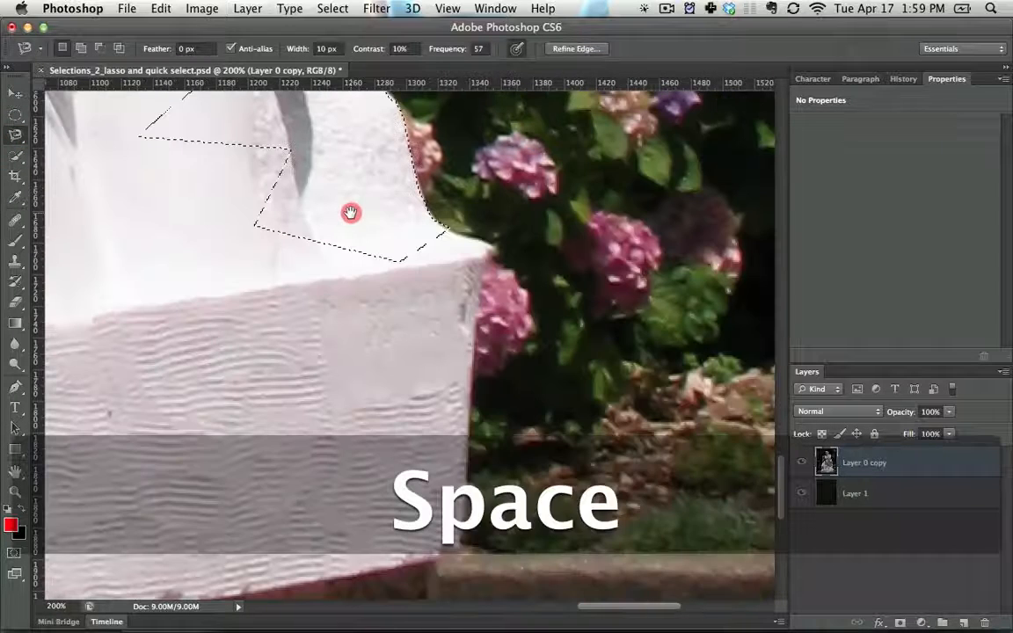
click(177, 335)
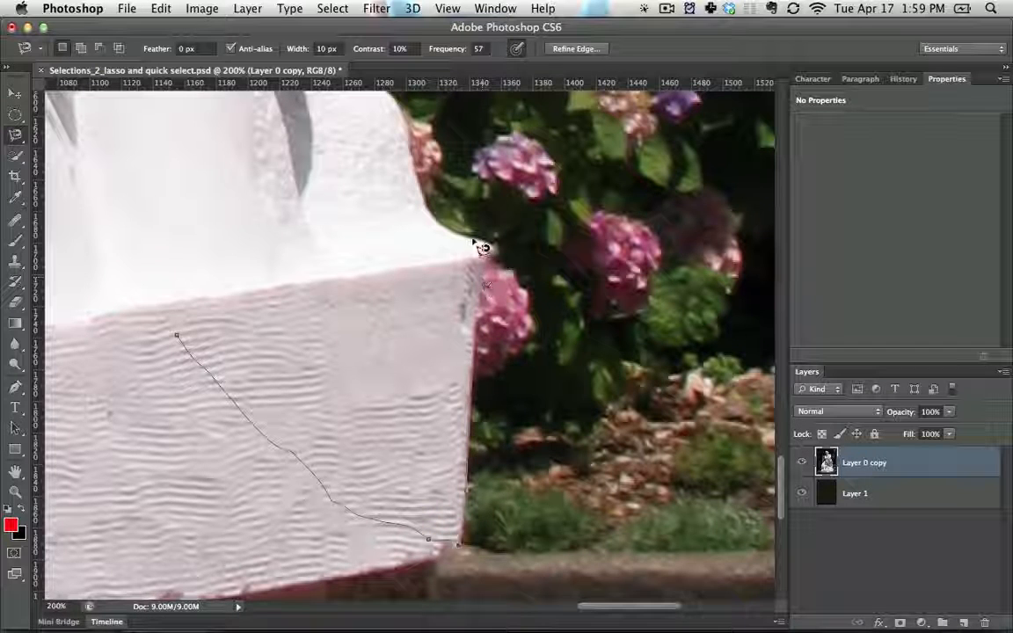
key(space)
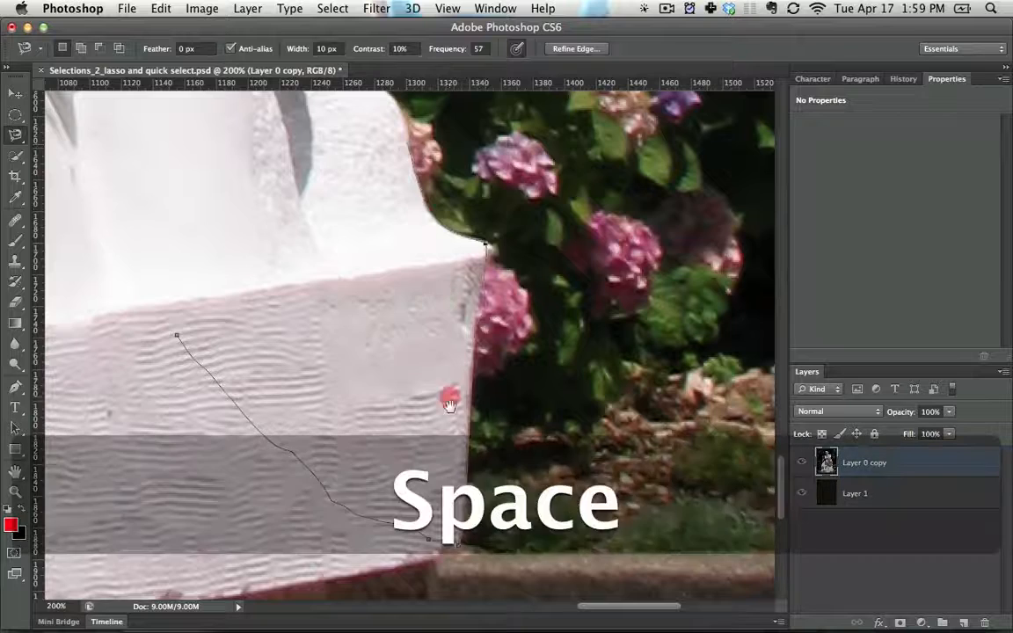
drag(409, 365, 453, 413)
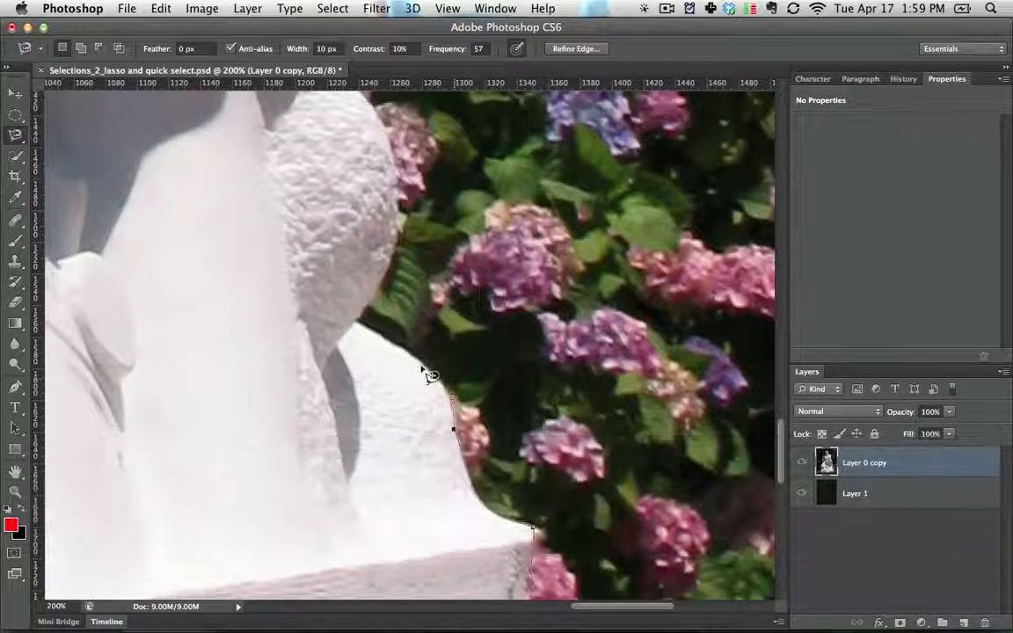
click(354, 322)
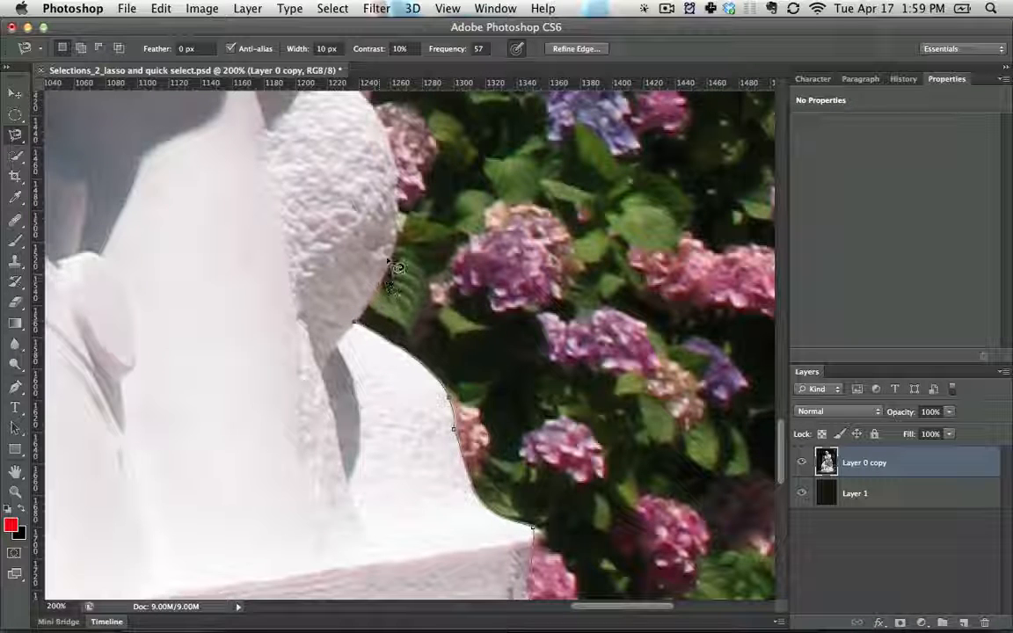
double_click(171, 361)
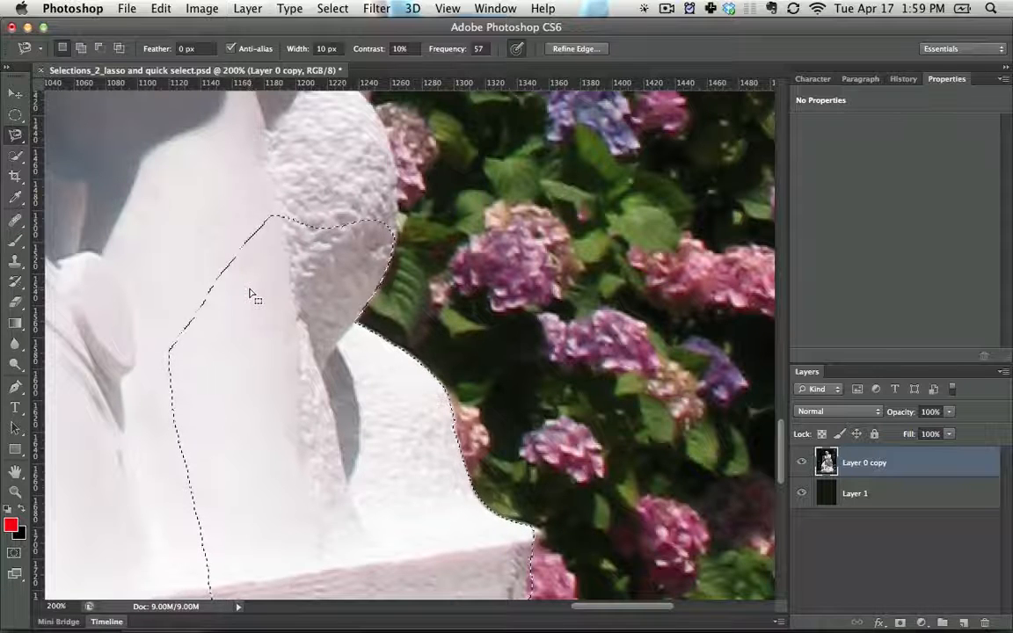
Step: Add an area of drapery and rough stone above the current outline to the selection with the Magnetic Lasso
key(shift)
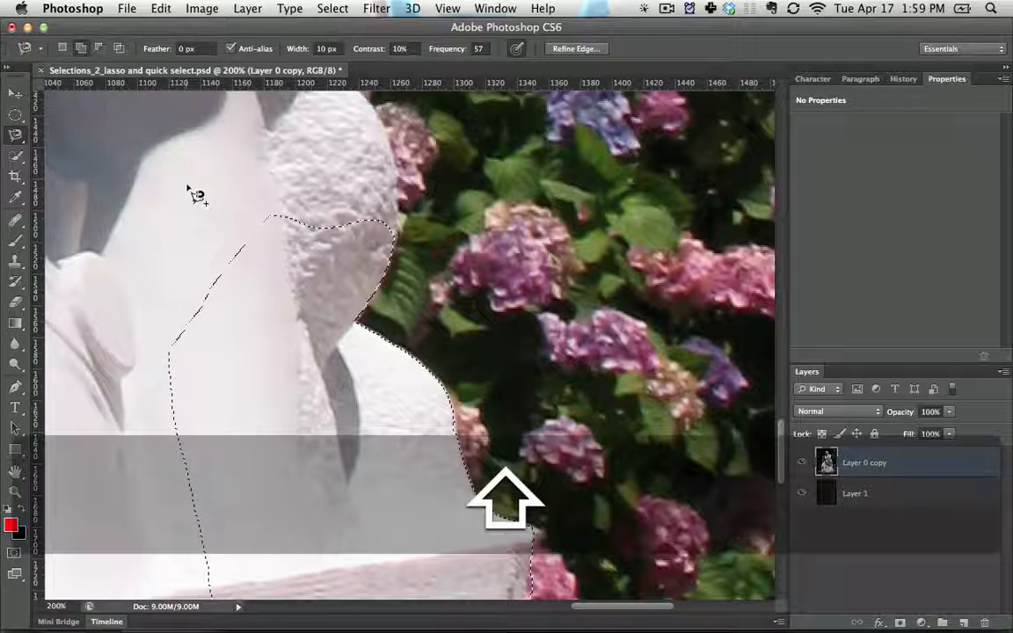
shift+click(187, 188)
click(229, 300)
double_click(338, 153)
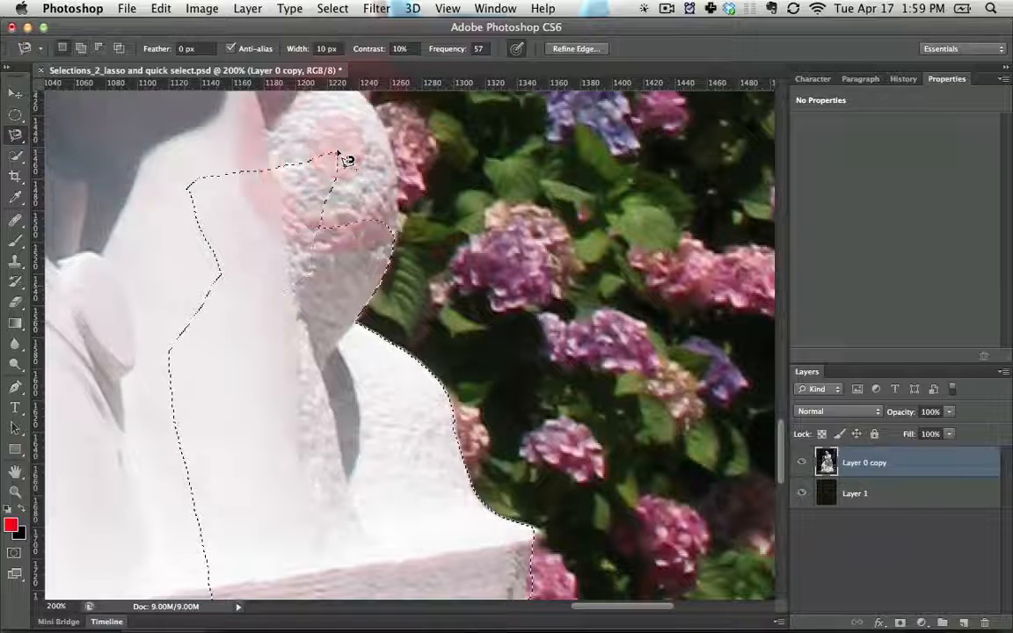
click(337, 149)
alt+click(170, 138)
click(298, 245)
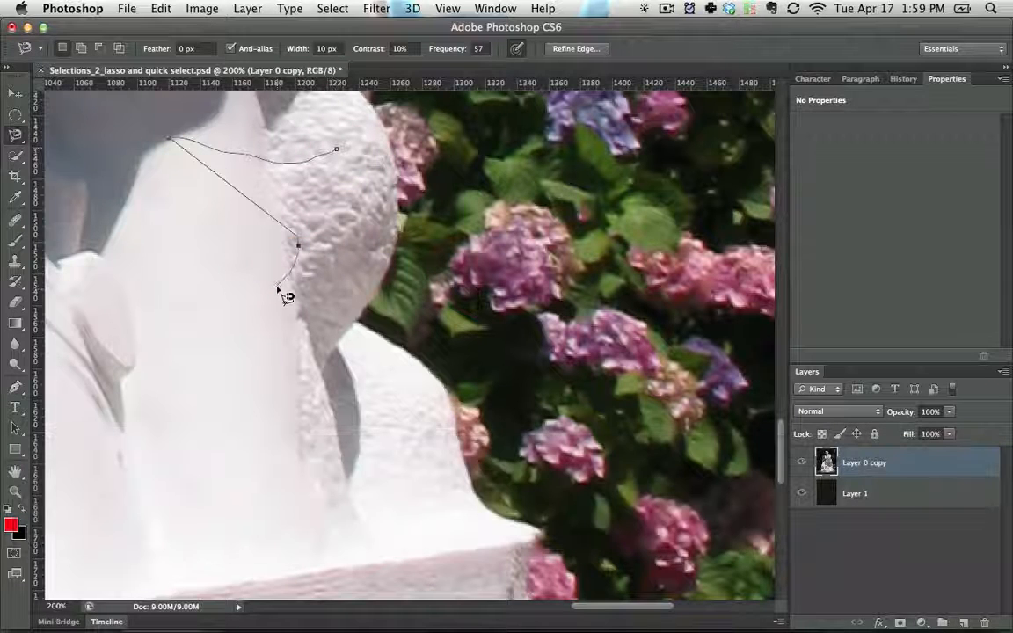
key(Escape)
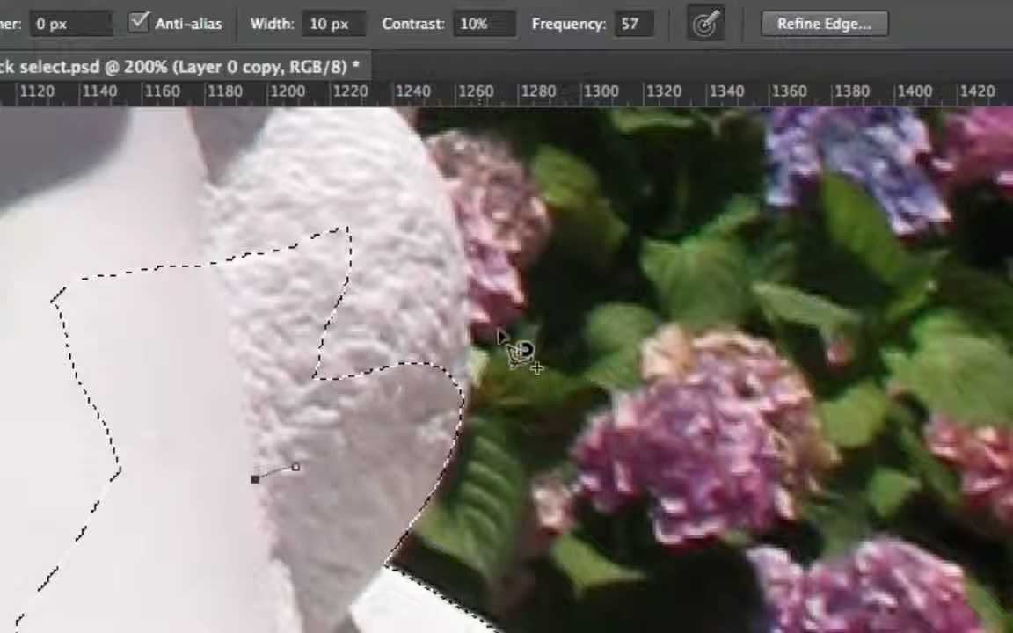
Step: Add more of the rough stone to the selection with the Magnetic Lasso and fill the notch along its outer edge beside the flowers
click(400, 527)
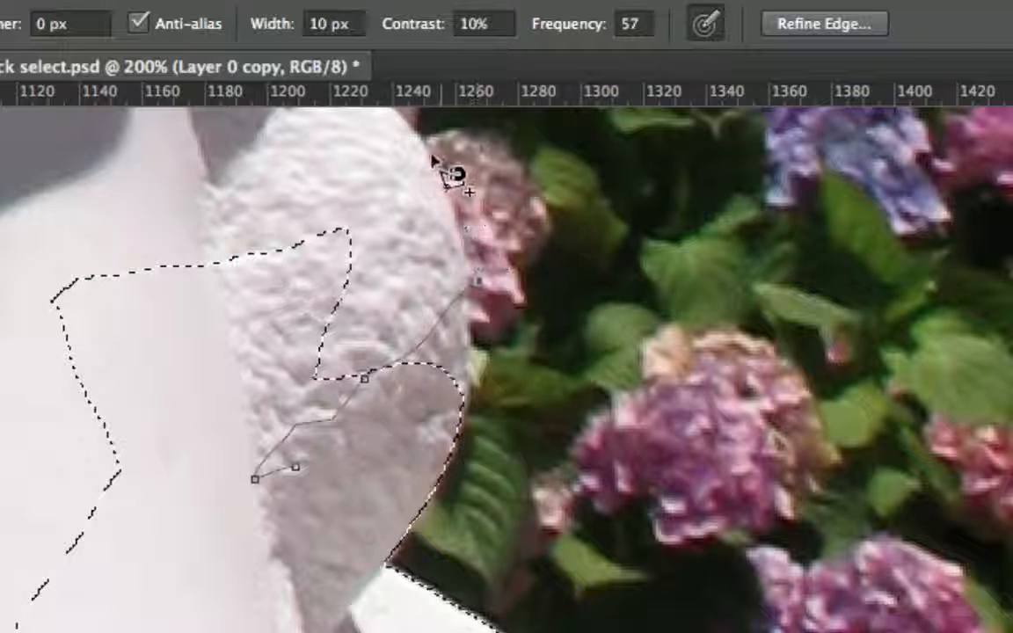
click(230, 198)
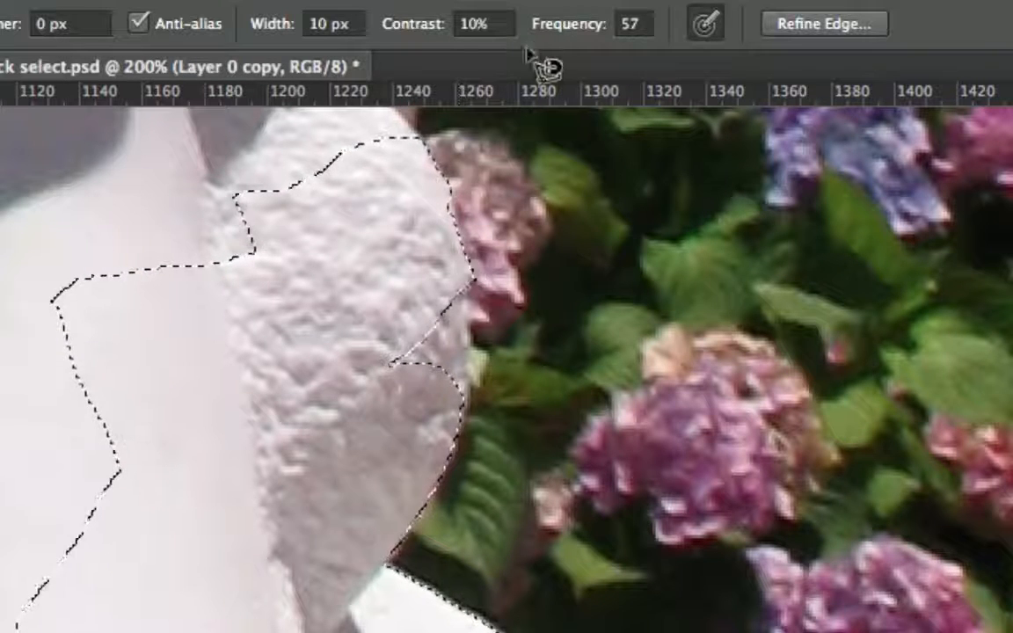
drag(443, 318, 437, 498)
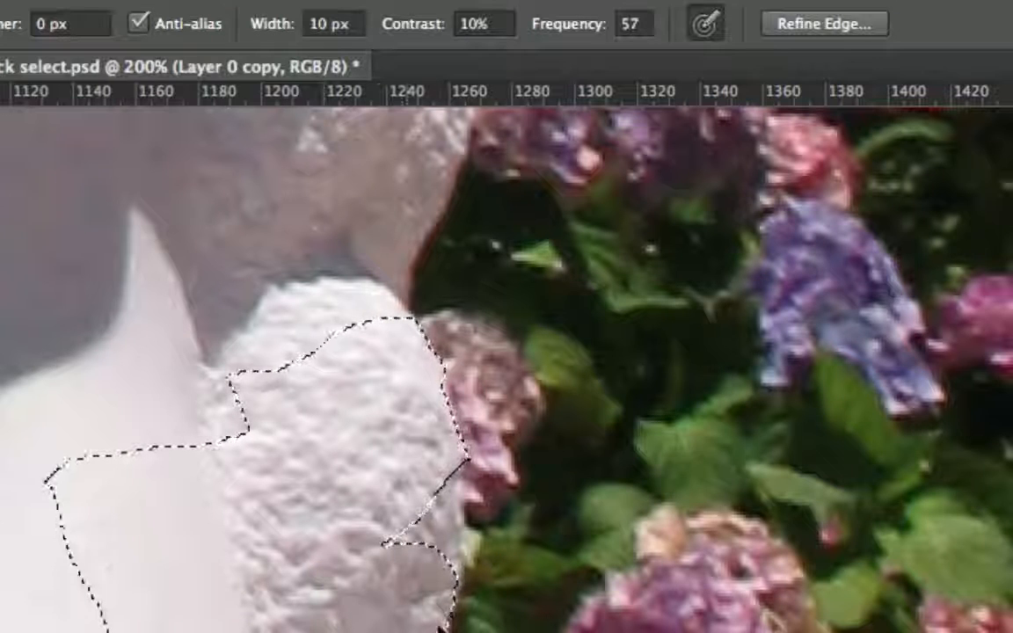
click(466, 576)
click(464, 446)
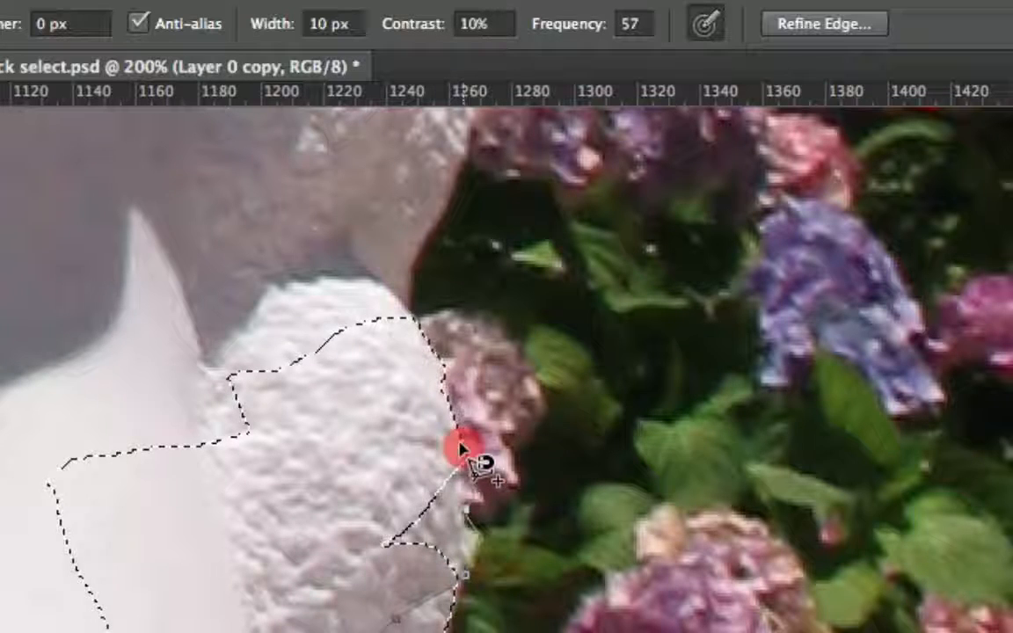
double_click(360, 391)
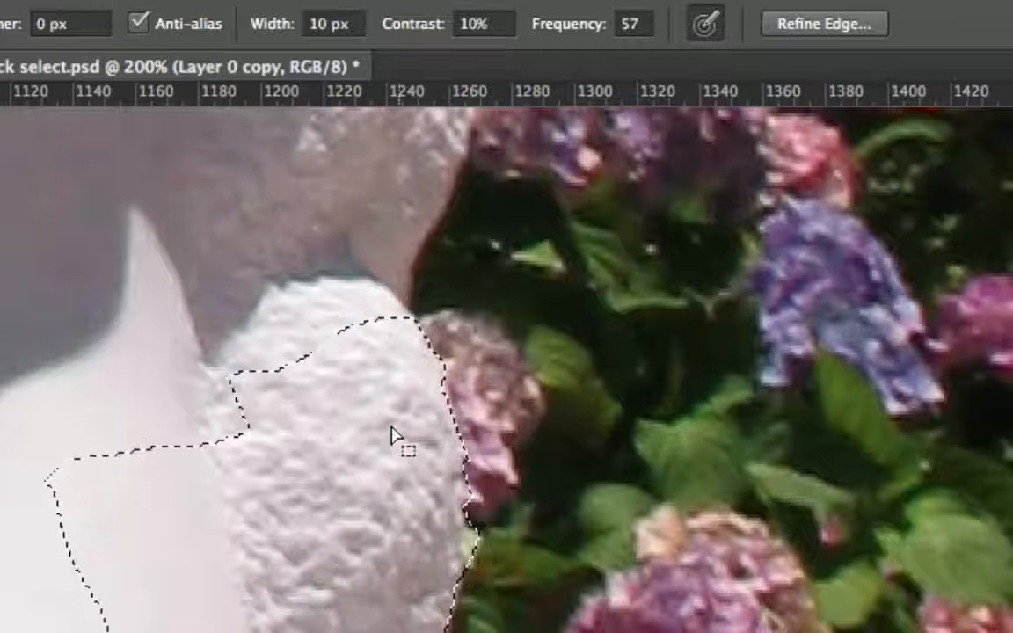
Step: Add the area above the rounded stone to the selection with the Magnetic Lasso, following the statue's outer edge up to the upper rough stone
drag(400, 436, 402, 585)
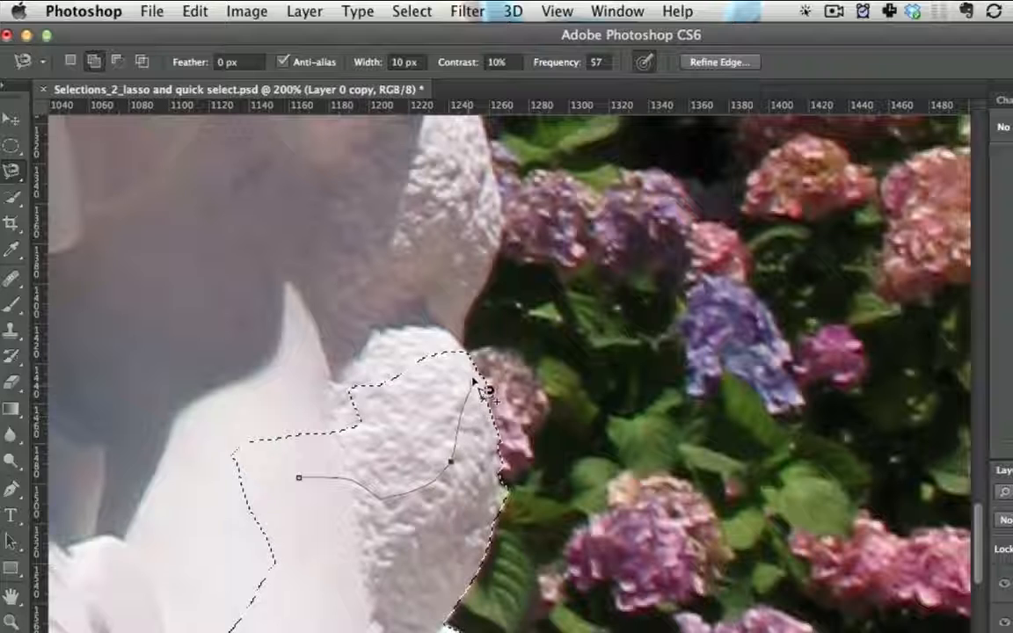
click(466, 350)
shift+click(463, 337)
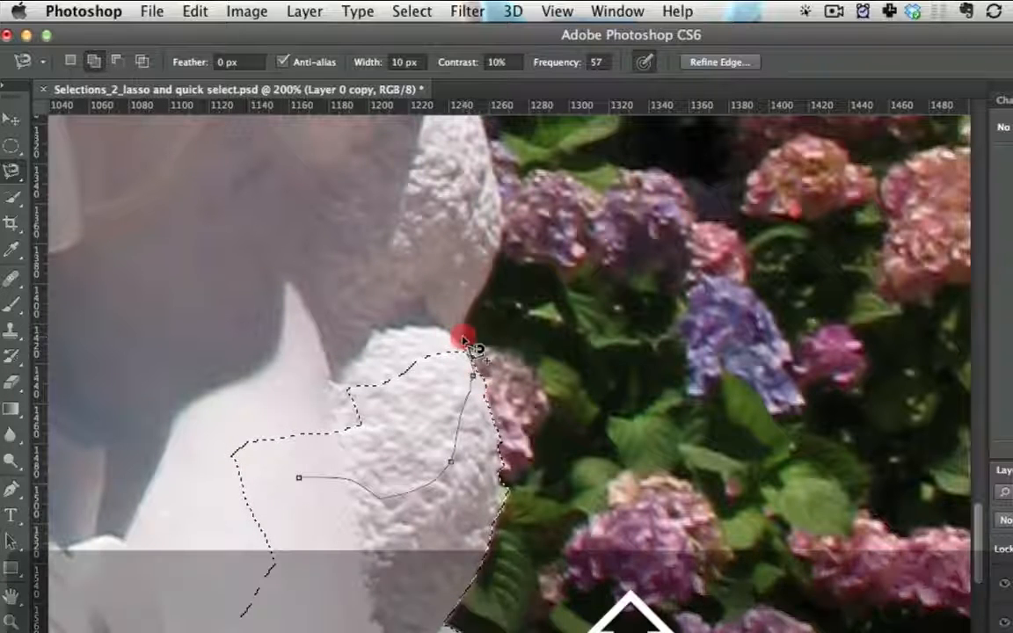
alt+click(489, 278)
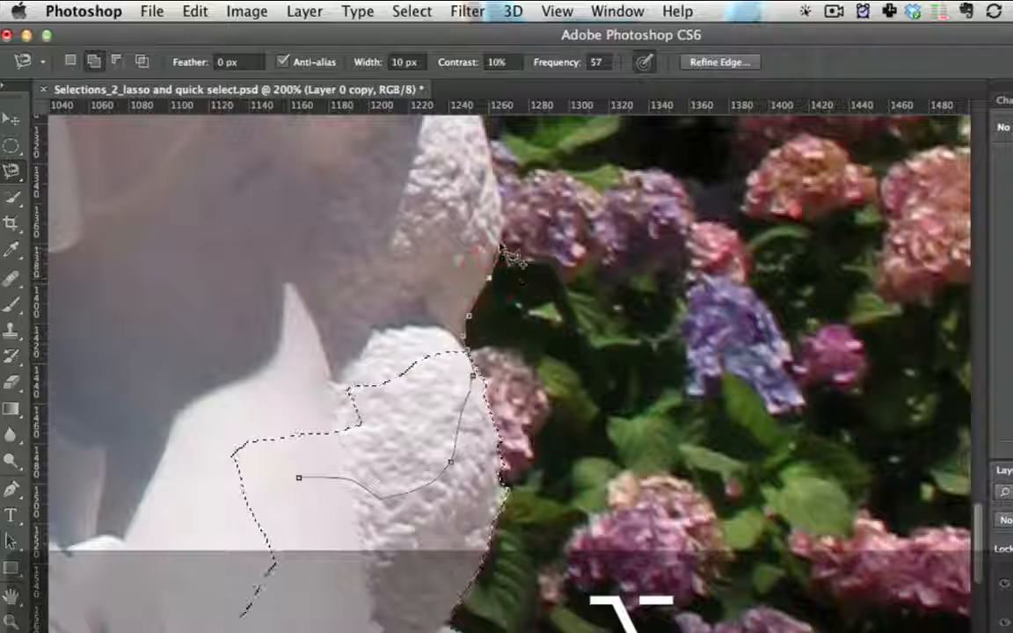
click(498, 201)
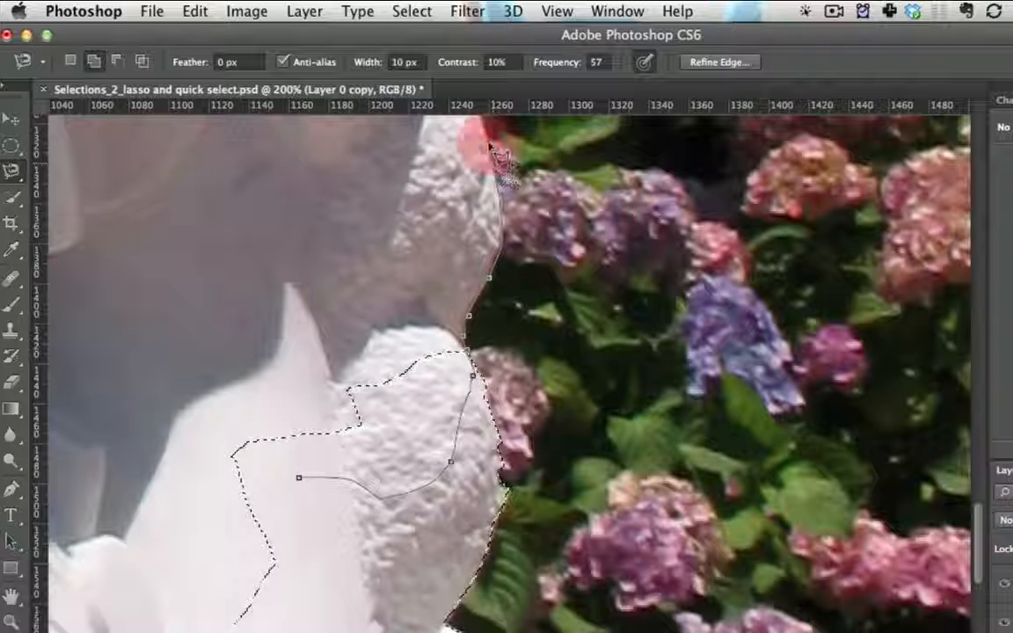
double_click(328, 210)
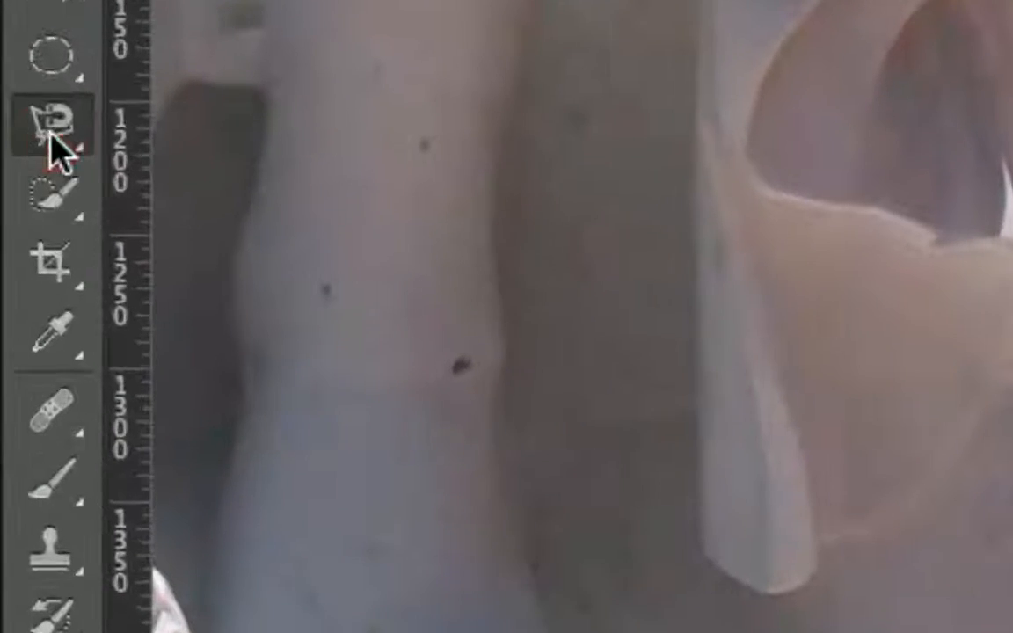
click(12, 170)
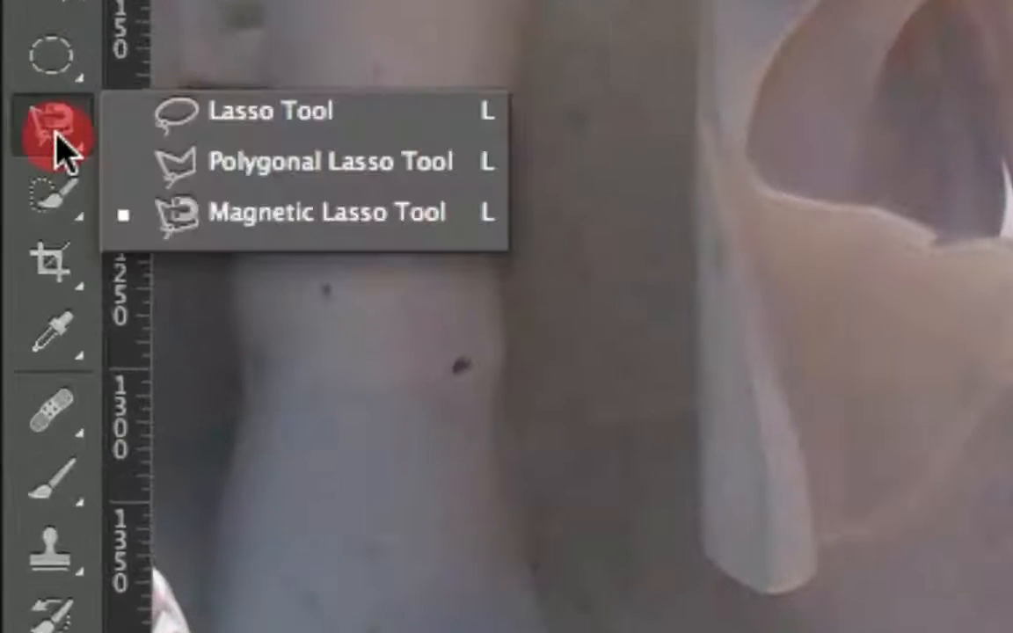
mouse_move(62, 149)
mouse_down()
mouse_move(208, 131)
mouse_move(267, 219)
mouse_move(268, 198)
mouse_move(115, 180)
mouse_move(41, 205)
mouse_up()
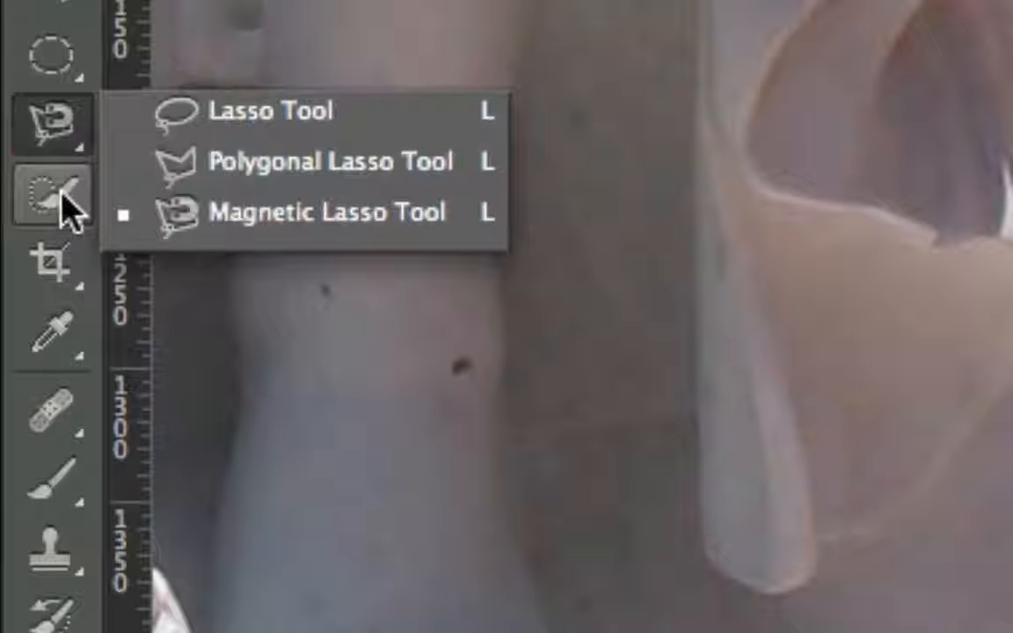
mouse_move(66, 206)
mouse_down()
mouse_move(300, 114)
mouse_move(36, 124)
mouse_up()
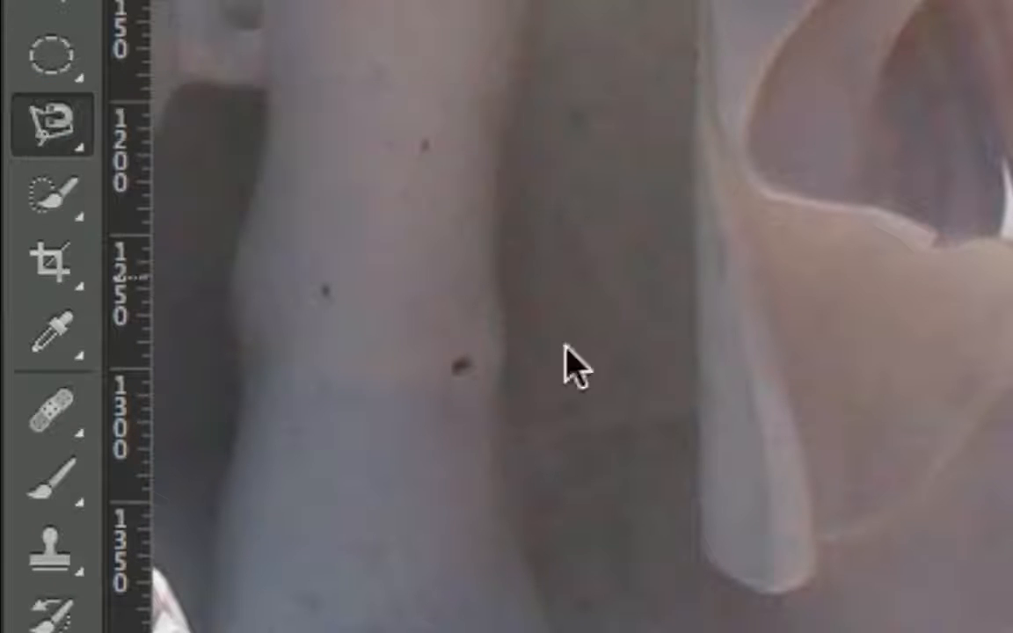
Step: Switch to the next open image document
key(ctrl+Tab)
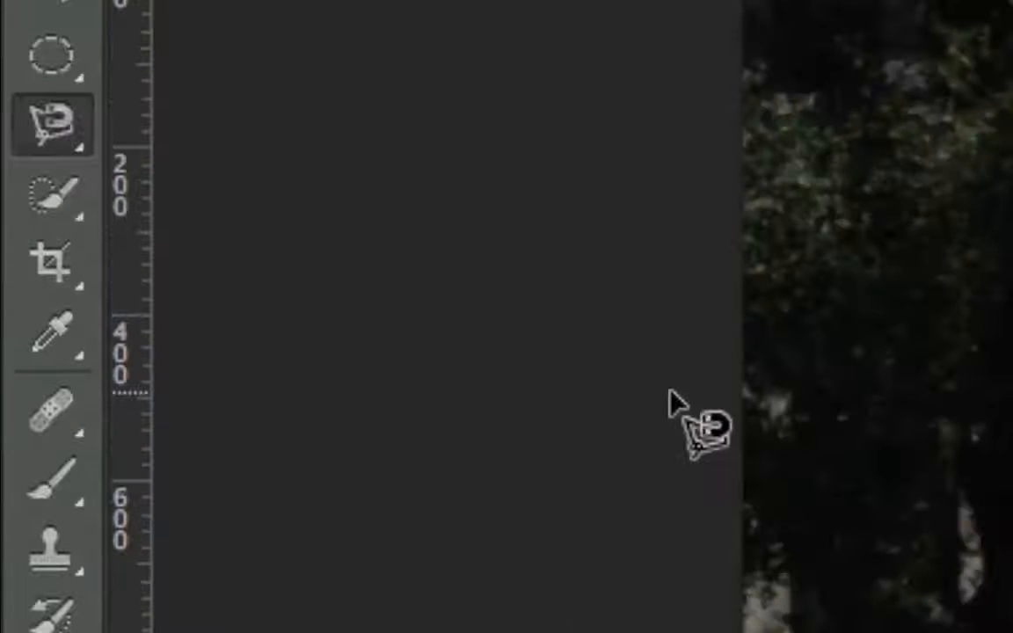